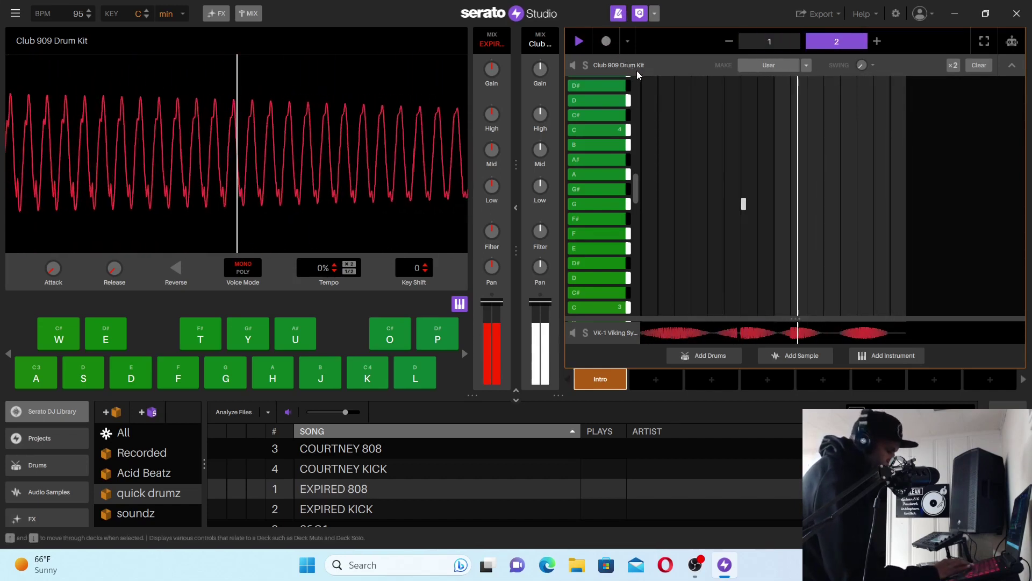
Switch the EXPIRED 808 keyboard back to the Club 909 Drum Kit's pads and reopen the kit's step grid
{"action": "key", "text": "space"}
{"action": "key", "text": "space"}
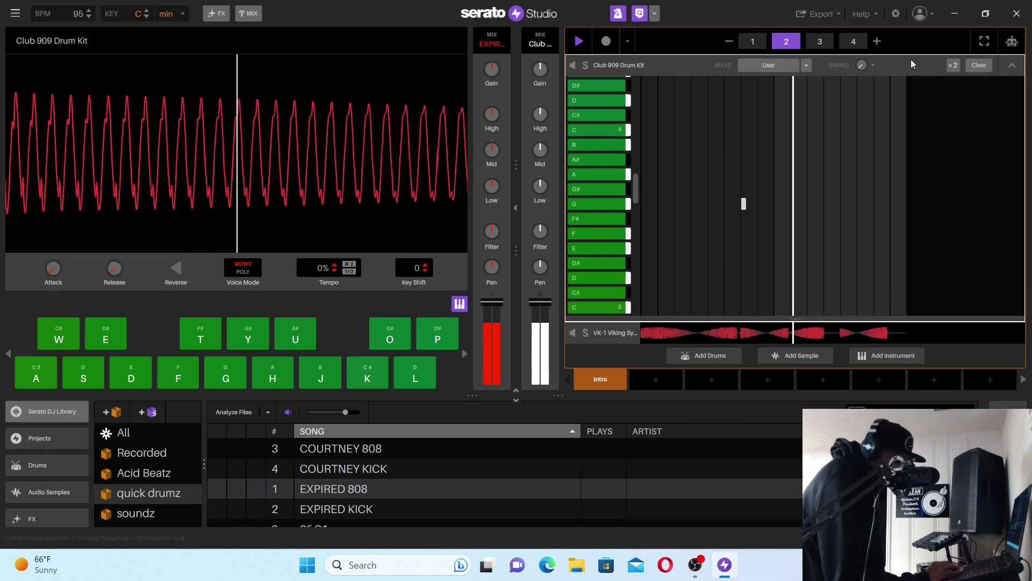
{"action": "left_click", "coordinate": [1012, 67]}
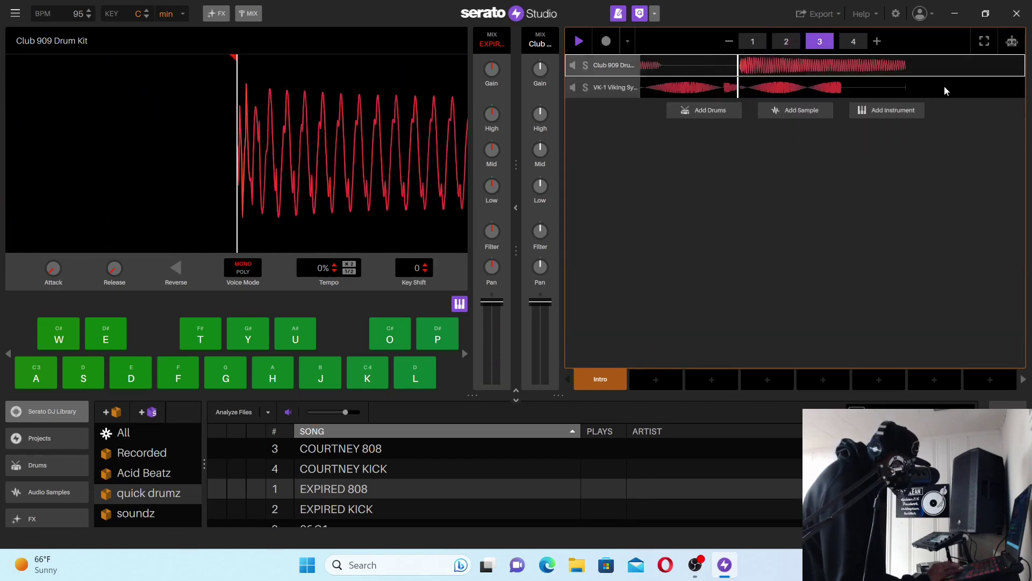
{"action": "left_click", "coordinate": [458, 304]}
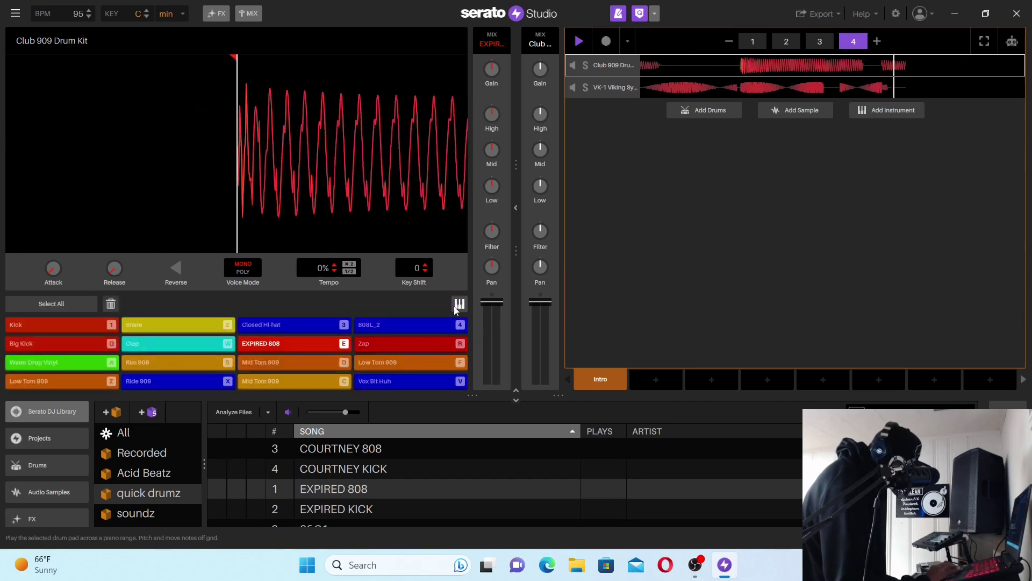
{"action": "left_click", "coordinate": [617, 66]}
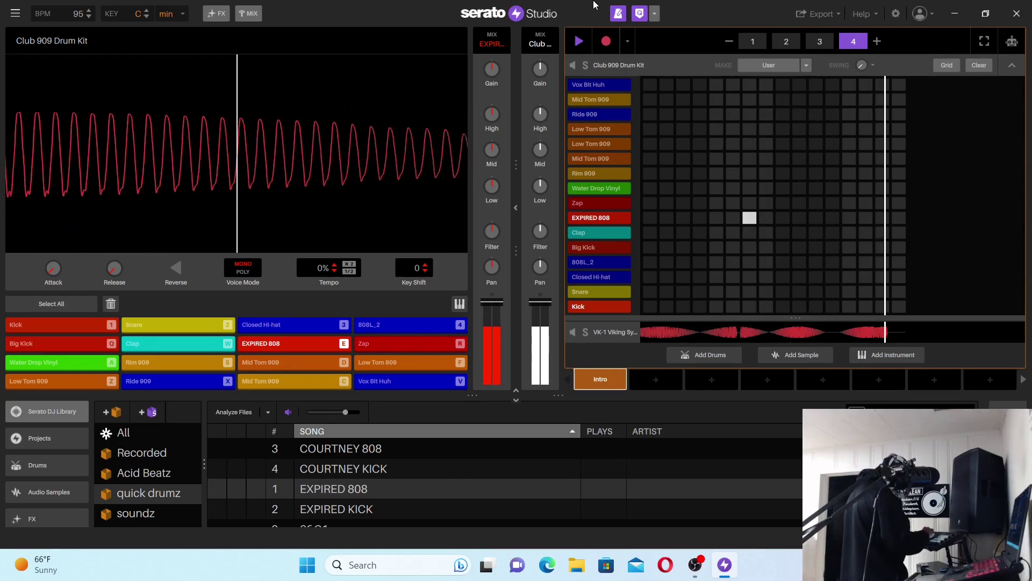
Record a Kick pattern live over the four pages, with hits on steps 1, 4, 5, 8, 10, 12 and 13
{"action": "key", "text": "1"}
{"action": "key", "text": "1"}
{"action": "key", "text": "1"}
{"action": "key", "text": "1"}
{"action": "key", "text": "1"}
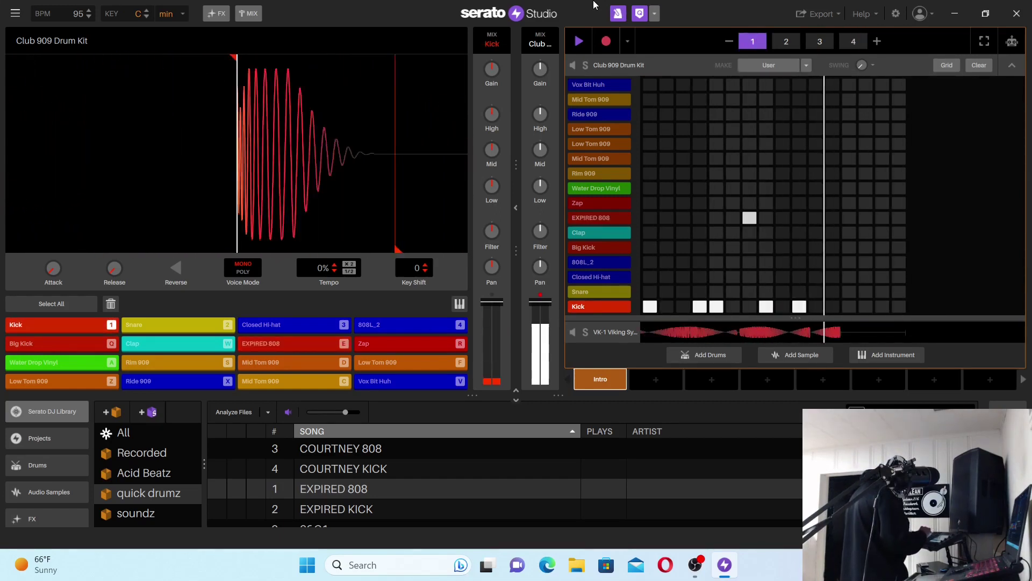
{"action": "key", "text": "1"}
{"action": "key", "text": "1"}
{"action": "key", "text": "1"}
{"action": "key", "text": "1"}
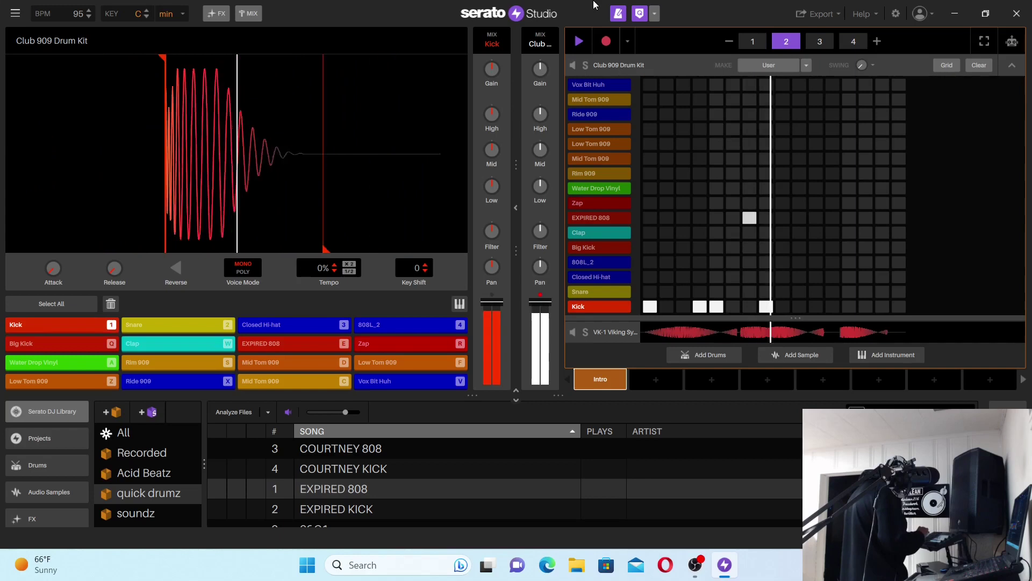
{"action": "key", "text": "1"}
{"action": "key", "text": "1"}
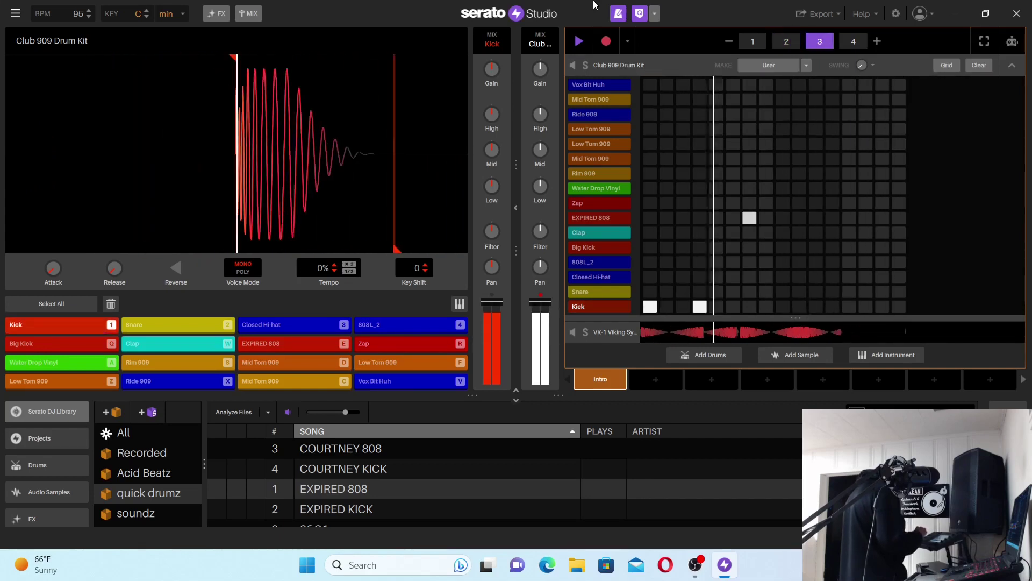
{"action": "key", "text": "1"}
{"action": "key", "text": "1"}
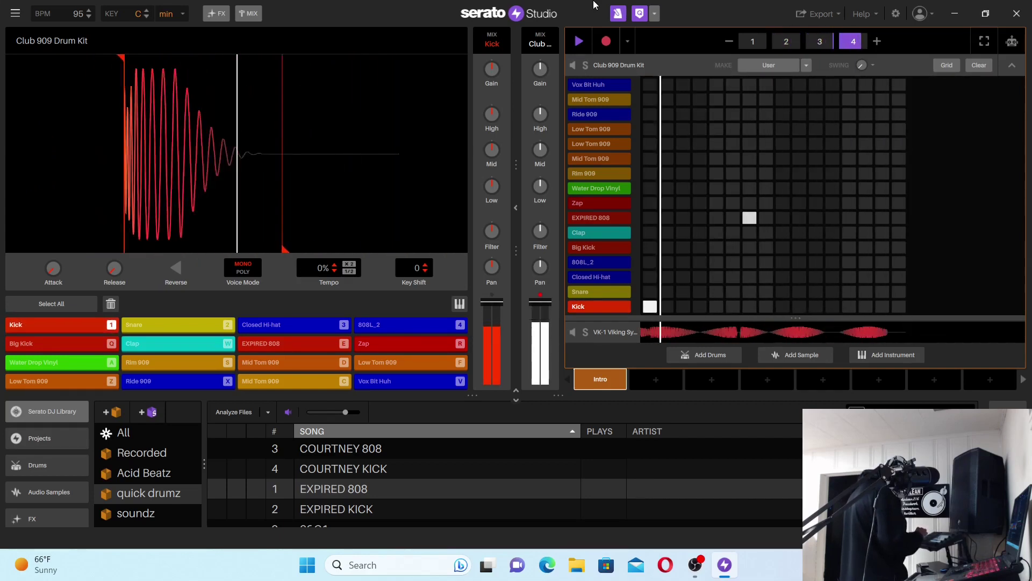
{"action": "key", "text": "1"}
{"action": "key", "text": "1"}
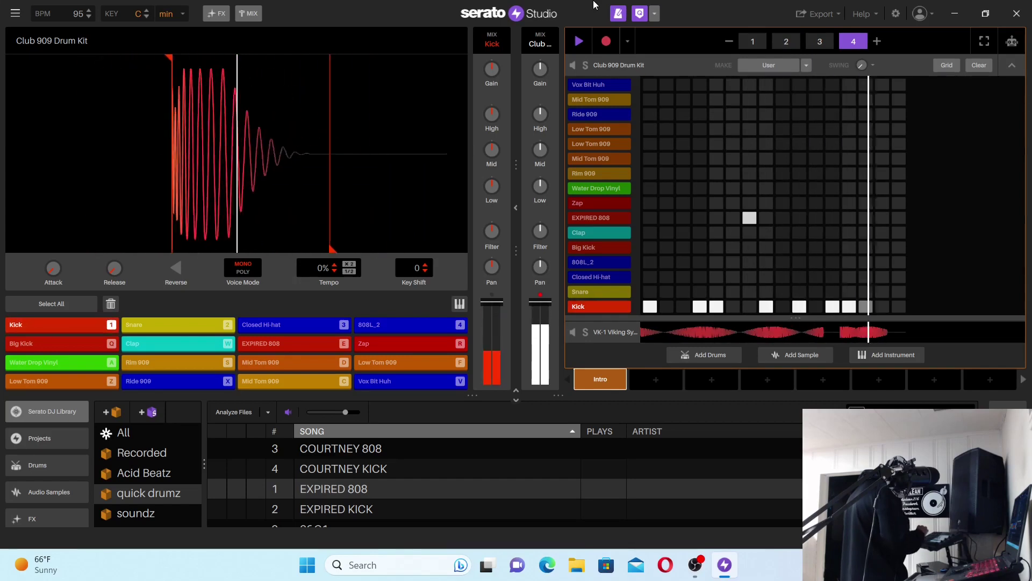
Record the Snare live on steps 5 and 13 of the four pages
{"action": "key", "text": "2"}
{"action": "key", "text": "2"}
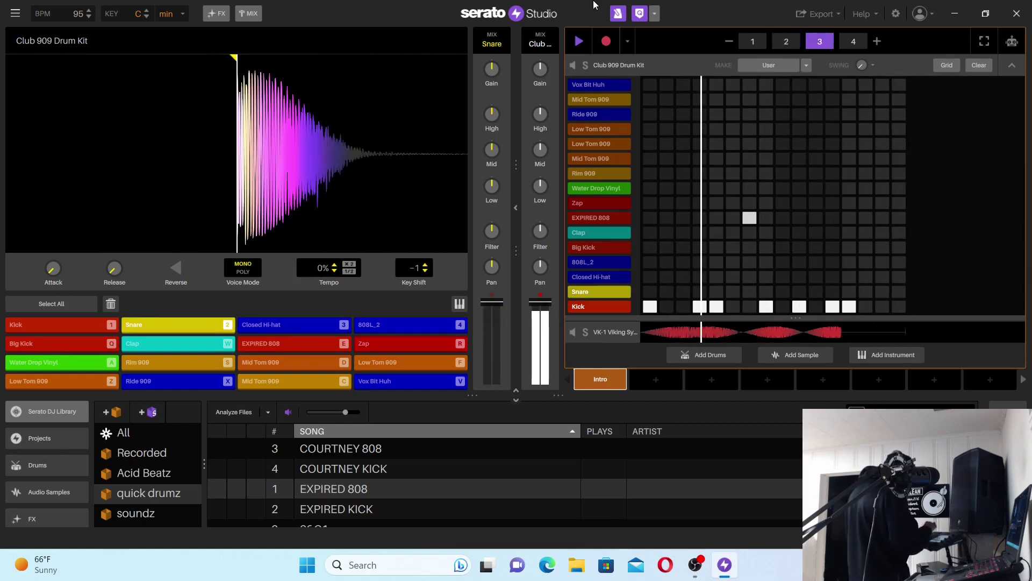
{"action": "key", "text": "1"}
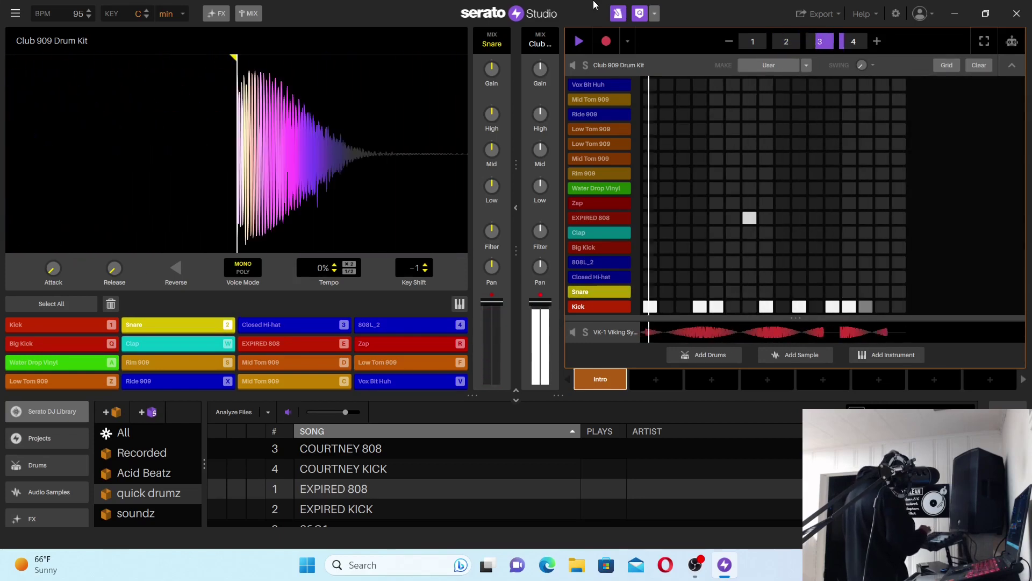
{"action": "key", "text": "2"}
{"action": "key", "text": "2"}
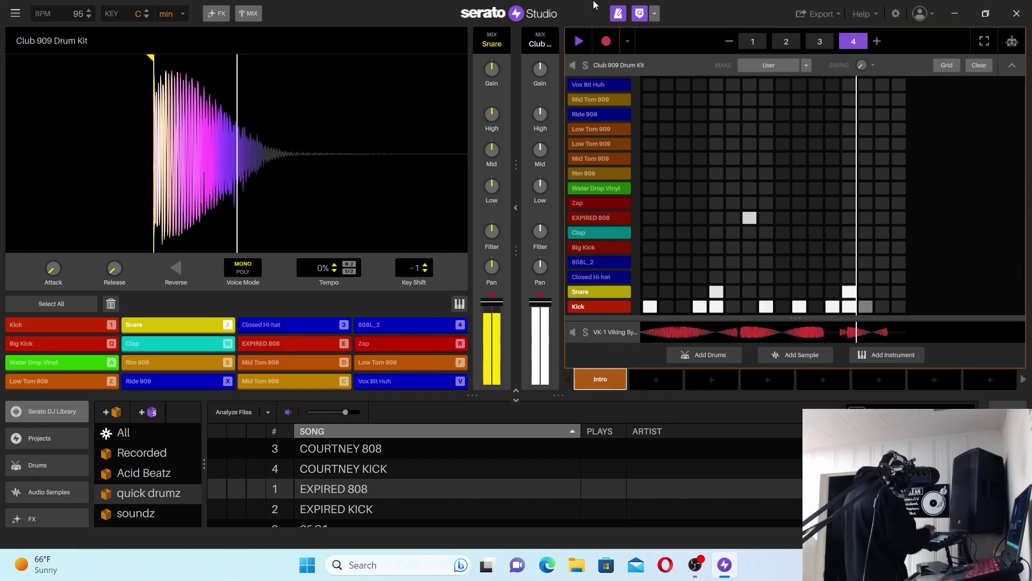
{"action": "key", "text": "2"}
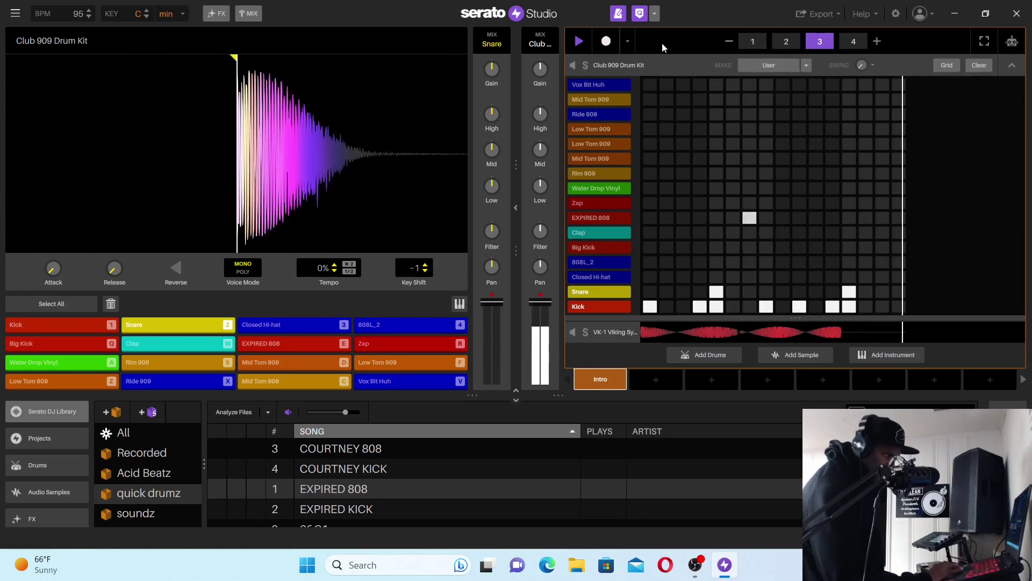
{"action": "left_click", "coordinate": [754, 43]}
{"action": "left_click", "coordinate": [755, 43]}
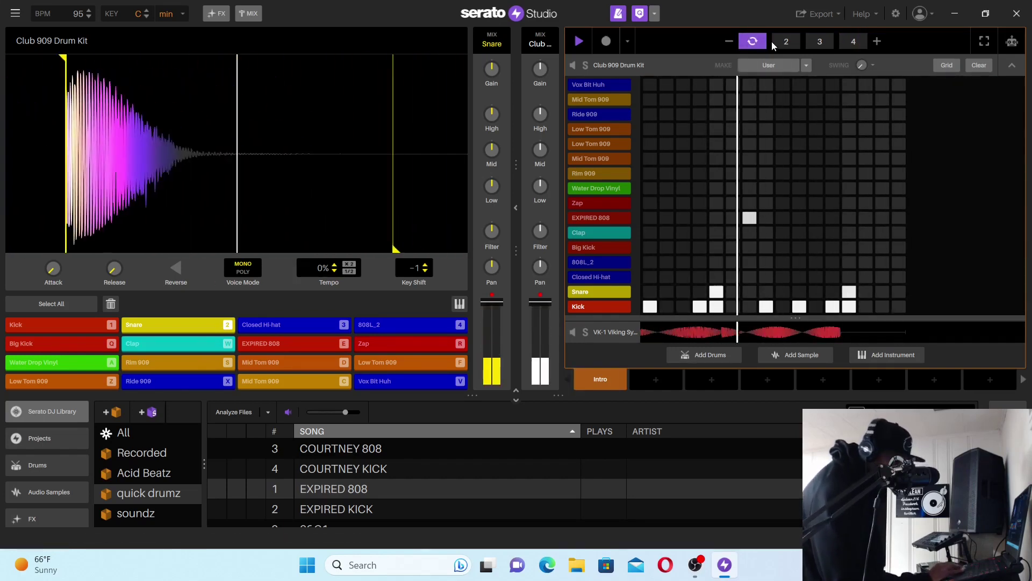
{"action": "left_click", "coordinate": [753, 43]}
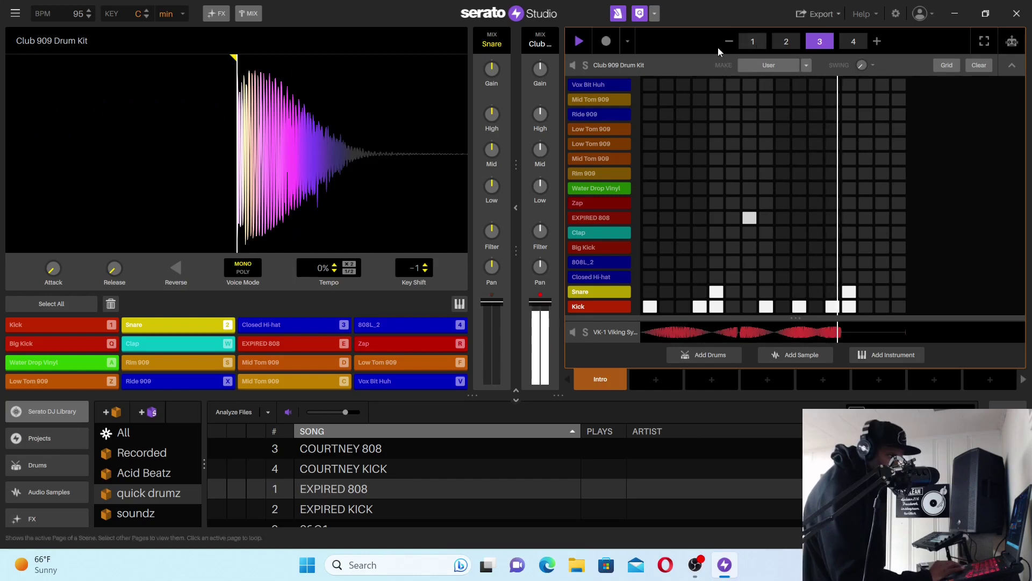
Record the Closed Hi-hat live over the four pages, mainly on every other step, adding hits on steps 10 and 12 of page 3
{"action": "left_click", "coordinate": [608, 43]}
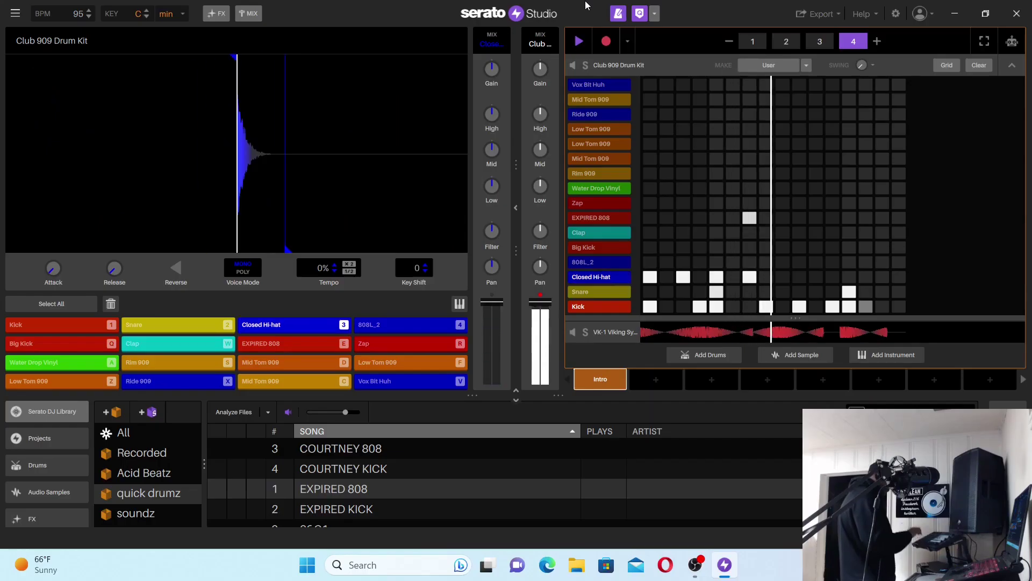
{"action": "key", "text": "3"}
{"action": "key", "text": "3"}
{"action": "key", "text": "3"}
{"action": "key", "text": "3"}
{"action": "key", "text": "3"}
{"action": "key", "text": "3"}
{"action": "key", "text": "3"}
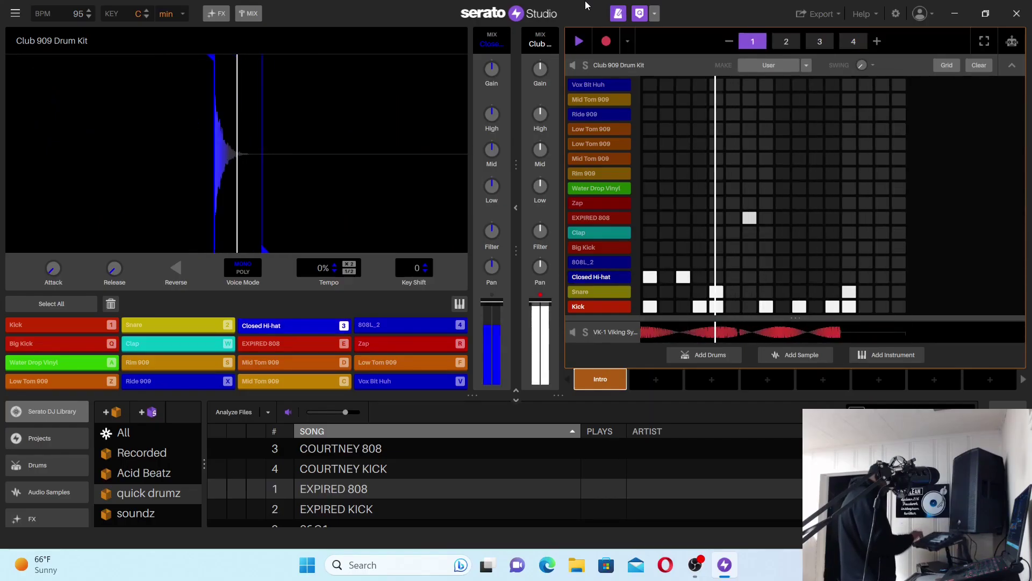
{"action": "key", "text": "3"}
{"action": "key", "text": "3"}
{"action": "key", "text": "3"}
{"action": "key", "text": "3"}
{"action": "key", "text": "3"}
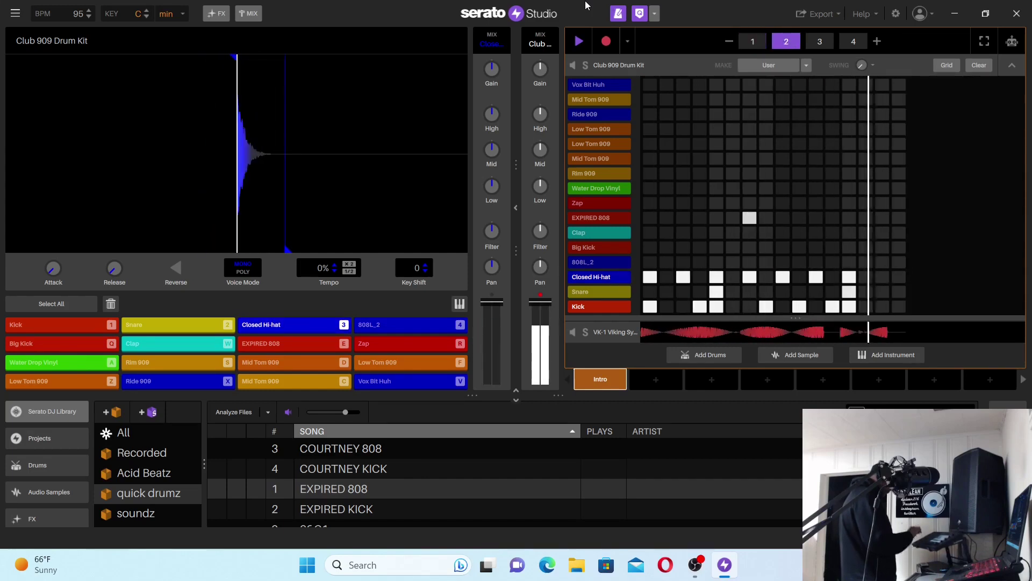
{"action": "key", "text": "3"}
{"action": "key", "text": "3"}
{"action": "key", "text": "3"}
{"action": "key", "text": "3"}
{"action": "key", "text": "3"}
{"action": "key", "text": "3"}
{"action": "key", "text": "3"}
{"action": "key", "text": "3"}
{"action": "key", "text": "3"}
{"action": "key", "text": "3"}
{"action": "key", "text": "3"}
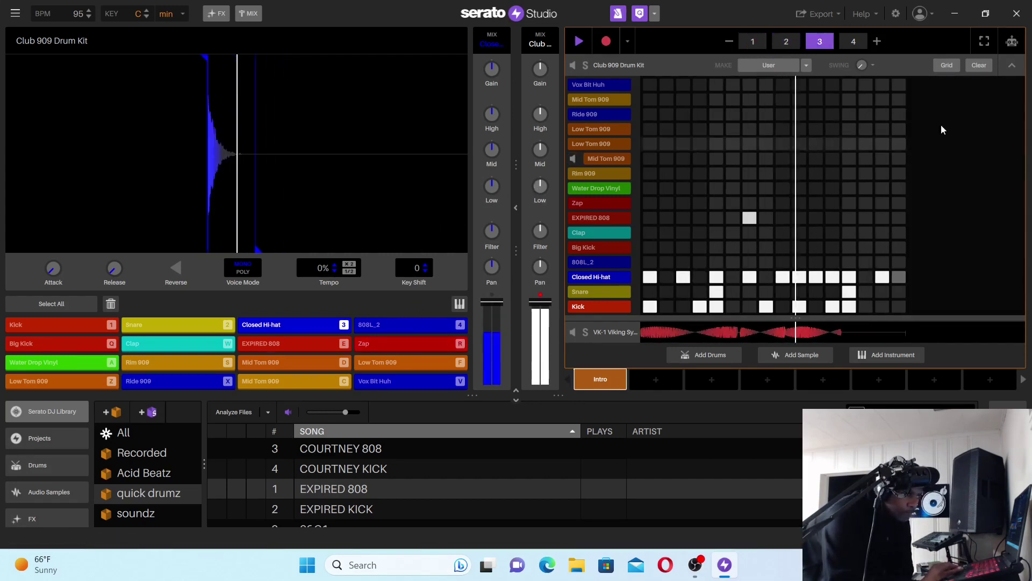
Collapse the Club 909 Drum Kit deck and open the plugin window of the VK-1 Viking Synthesizer deck
{"action": "left_click", "coordinate": [1013, 67]}
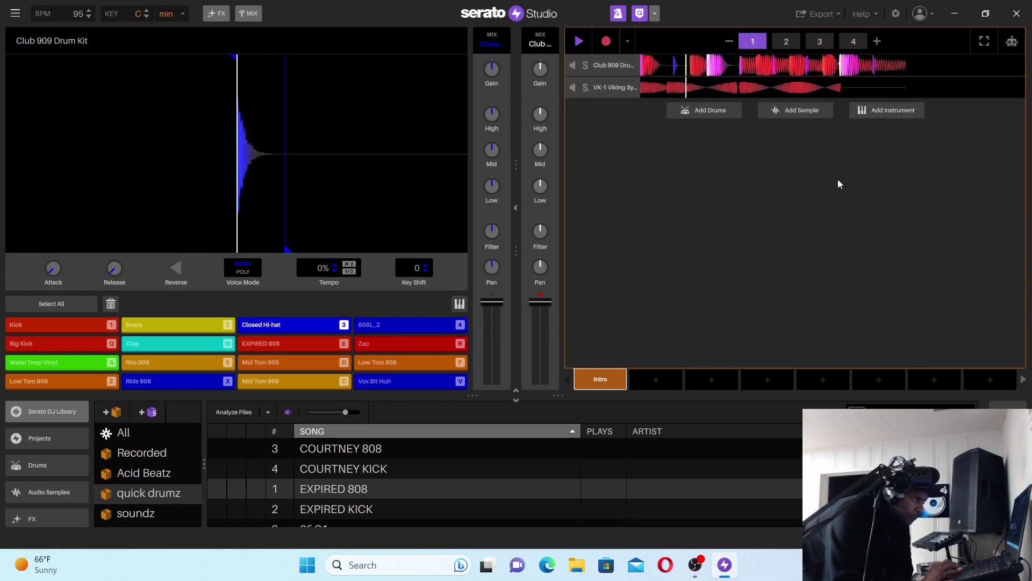
{"action": "left_click", "coordinate": [611, 86]}
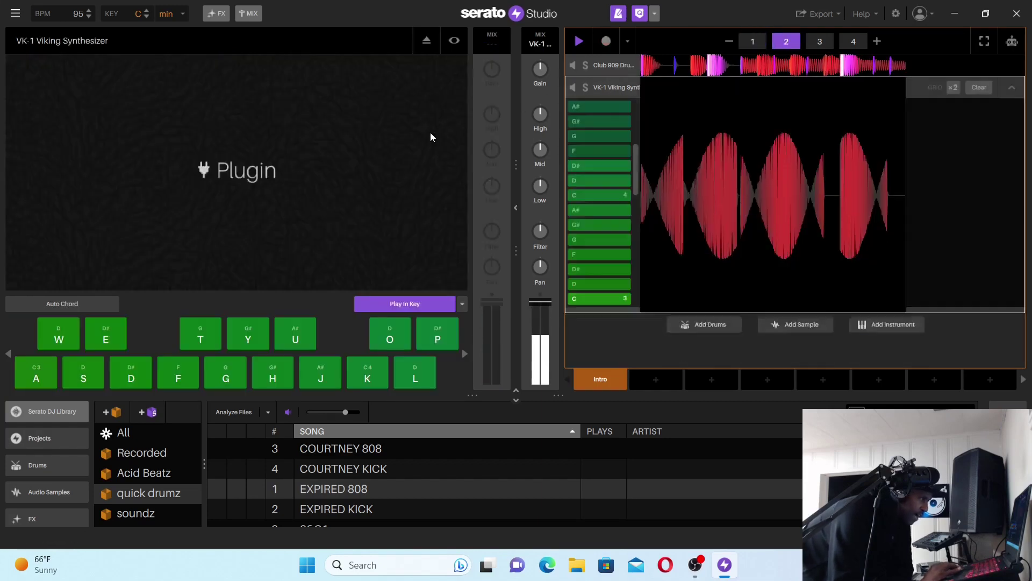
{"action": "left_click", "coordinate": [455, 41]}
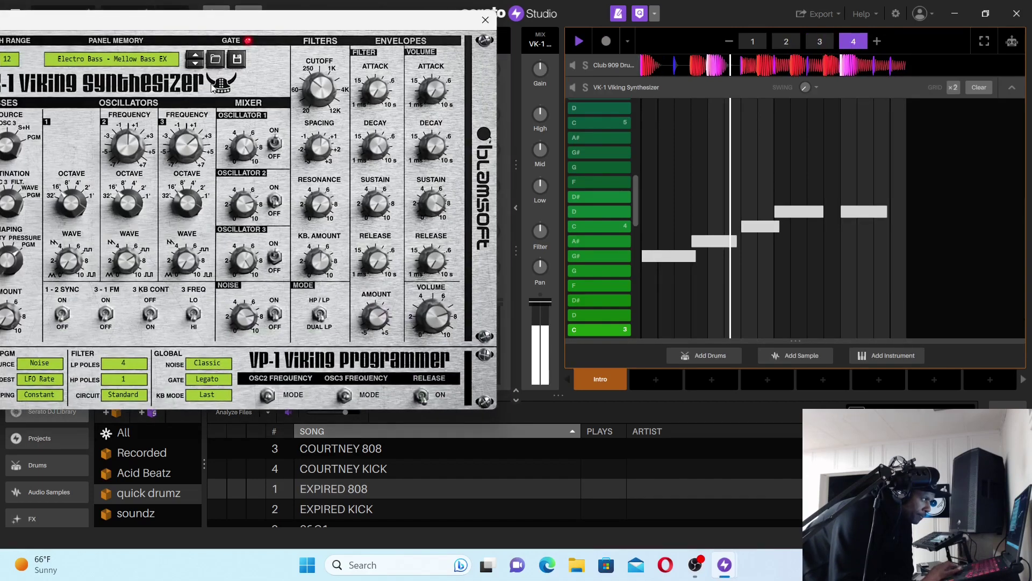
Audition the Electro Bass presets from Mellow Bass EX forward to POW Bass EX and set the master volume to 7.6
{"action": "left_click", "coordinate": [198, 63]}
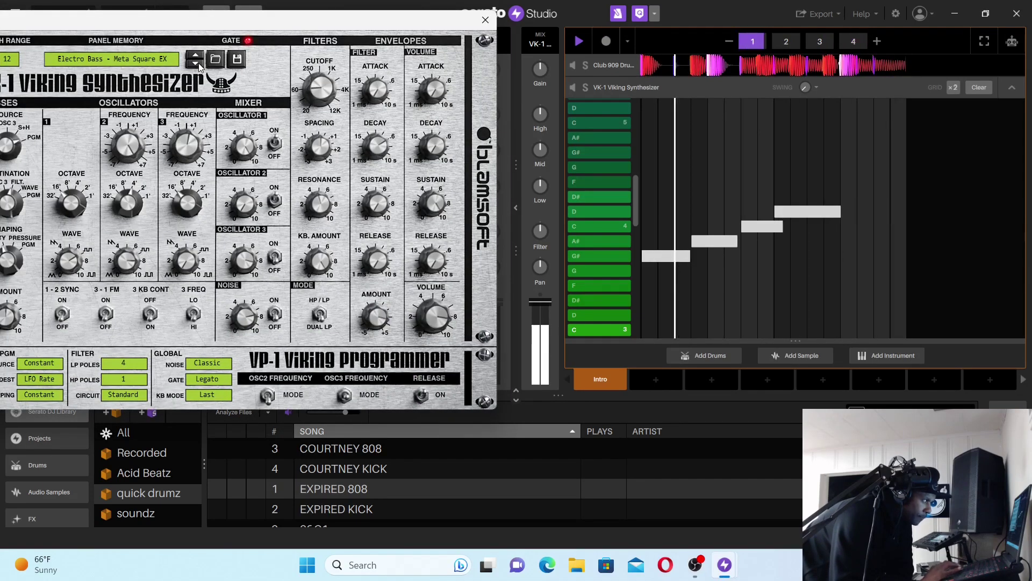
{"action": "left_click", "coordinate": [199, 63]}
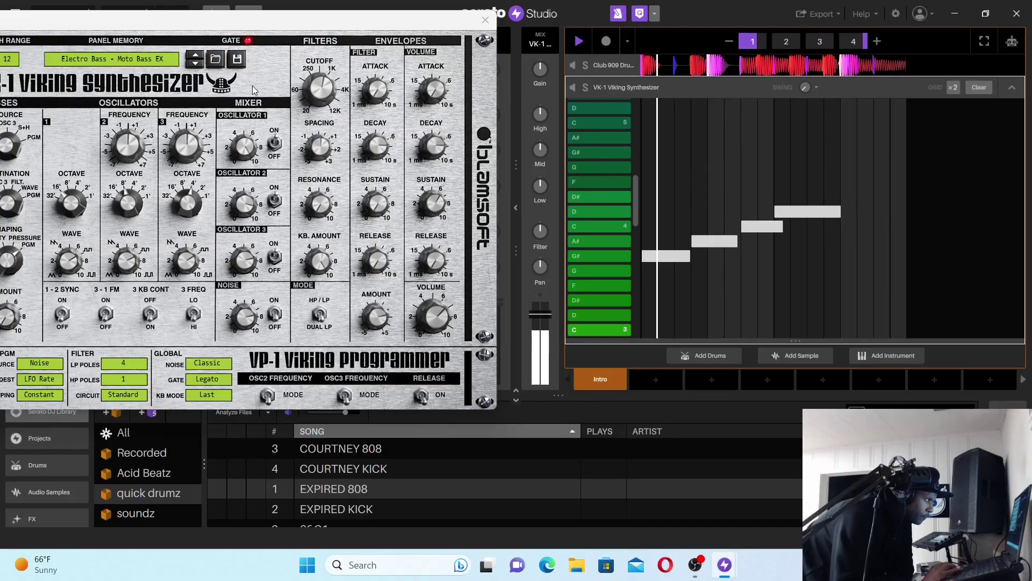
{"action": "left_click", "coordinate": [197, 67]}
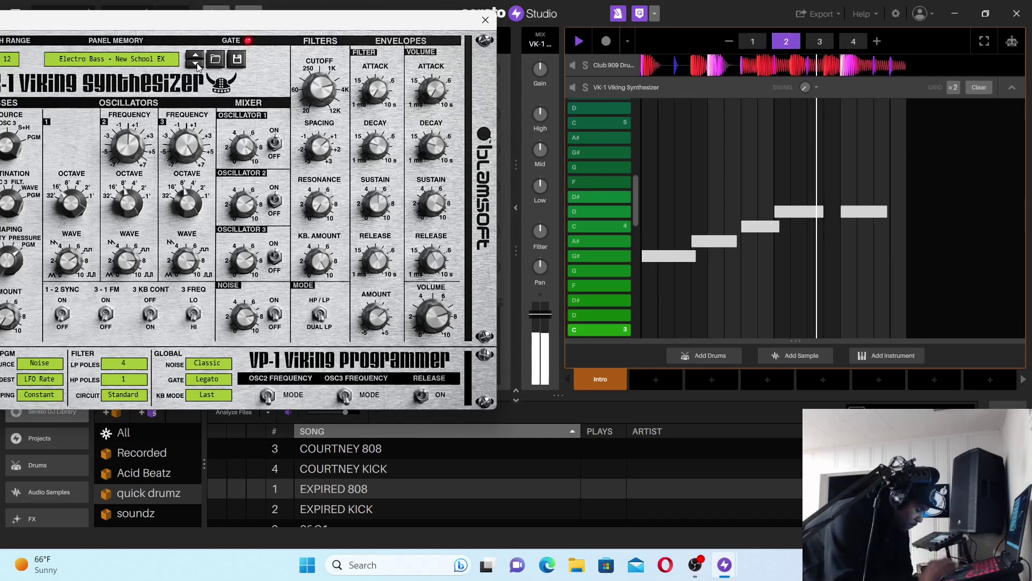
{"action": "left_click", "coordinate": [197, 67]}
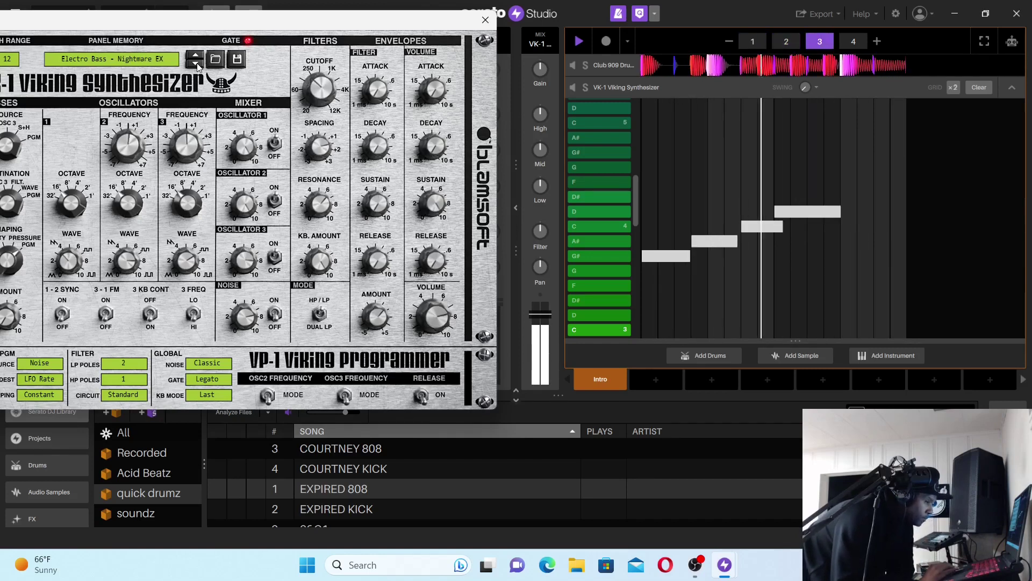
{"action": "left_click", "coordinate": [197, 67]}
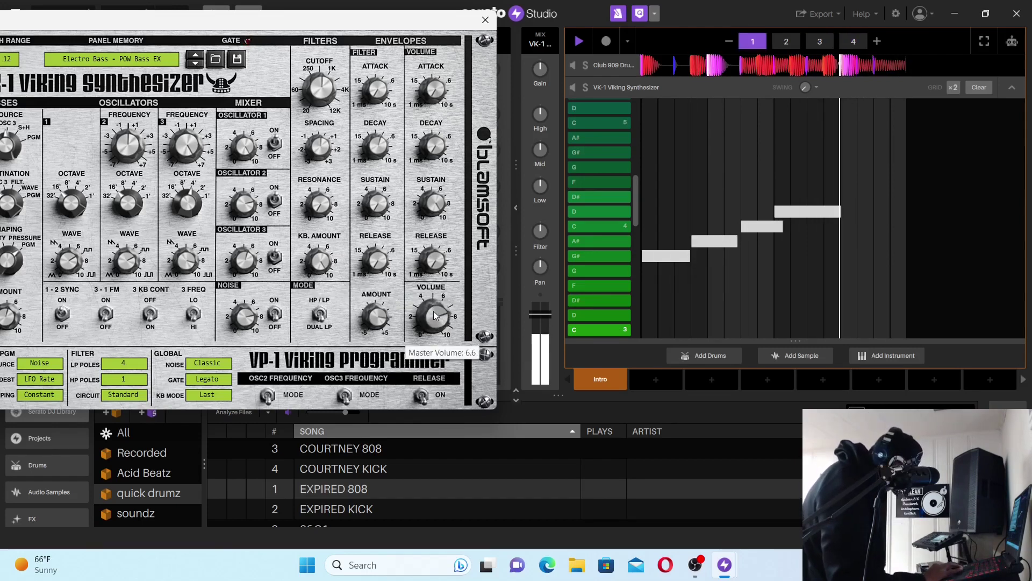
{"action": "left_click_drag", "start_coordinate": [433, 312], "coordinate": [434, 316]}
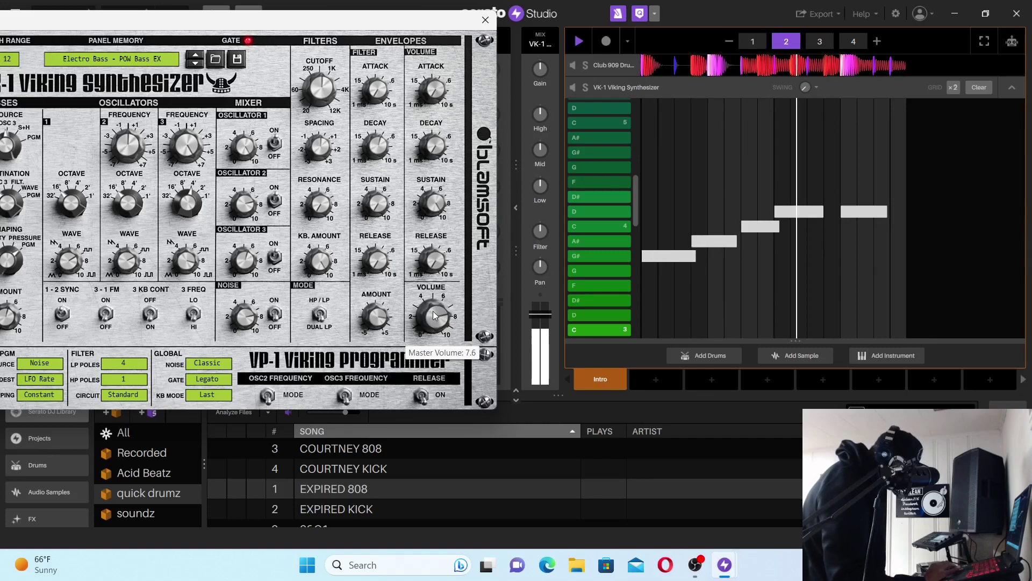
Go back through the Electro Bass presets to Go Fourth EX and lower the synthesizer deck's mixer volume slightly
{"action": "left_click", "coordinate": [196, 57]}
{"action": "left_click", "coordinate": [196, 57]}
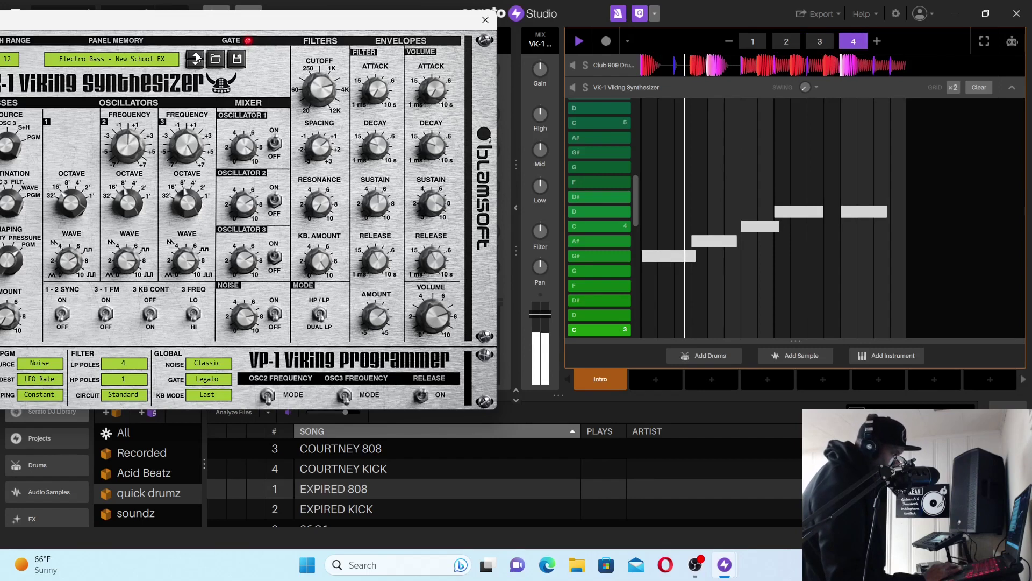
{"action": "left_click", "coordinate": [196, 57]}
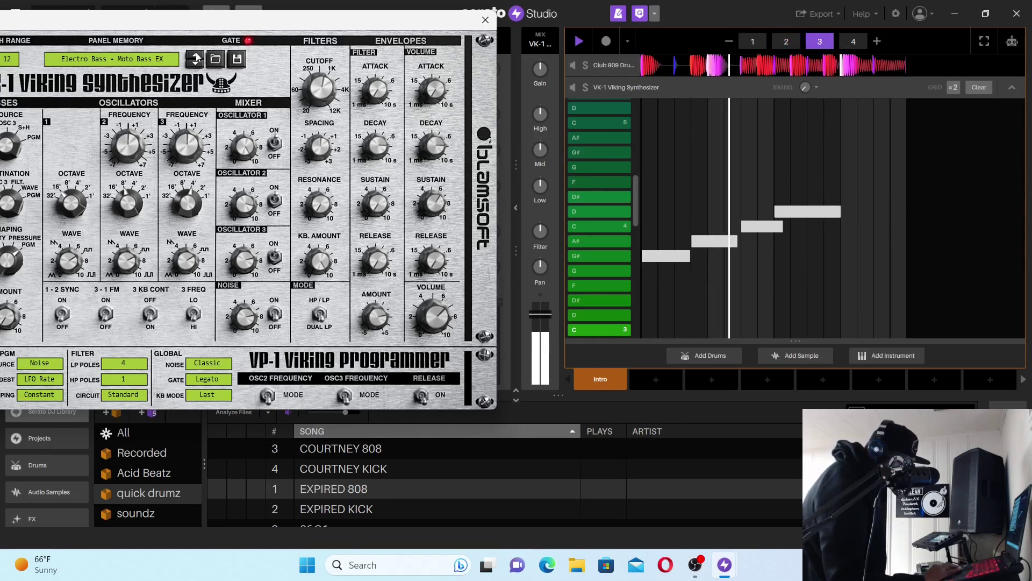
{"action": "left_click", "coordinate": [195, 54]}
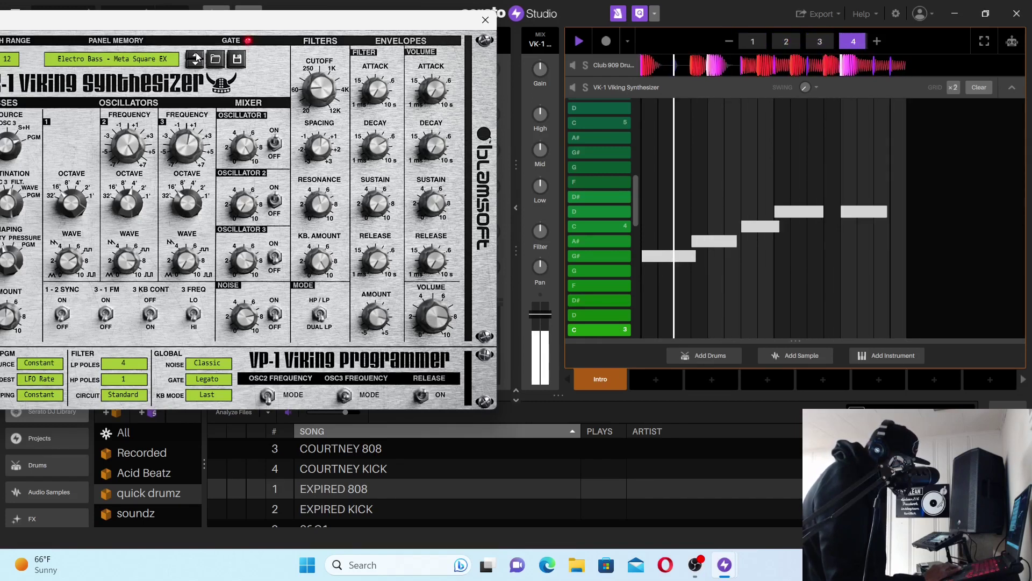
{"action": "left_click", "coordinate": [196, 55]}
{"action": "left_click", "coordinate": [195, 53]}
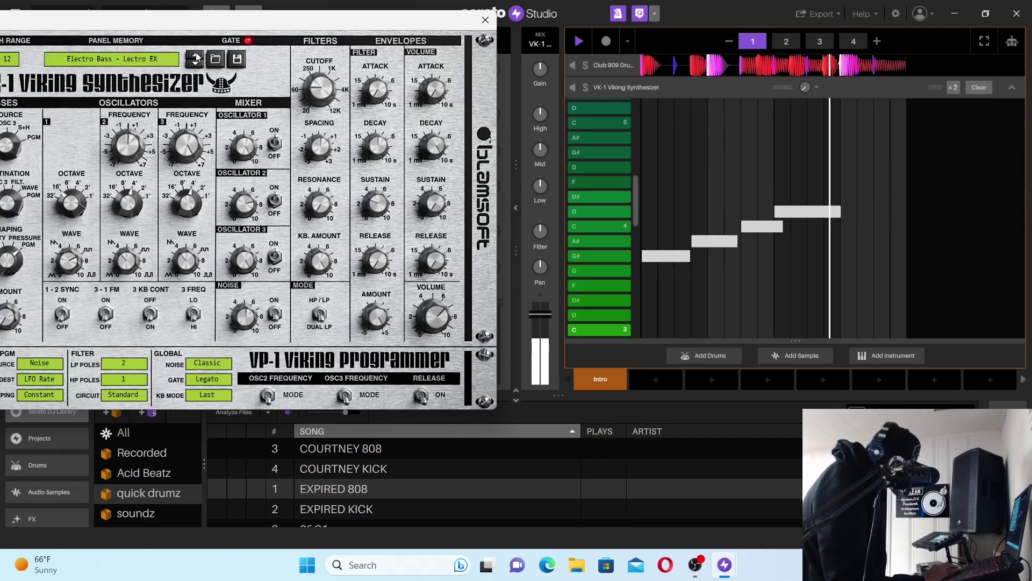
{"action": "left_click", "coordinate": [197, 56]}
{"action": "left_click", "coordinate": [195, 57]}
{"action": "left_click", "coordinate": [195, 58]}
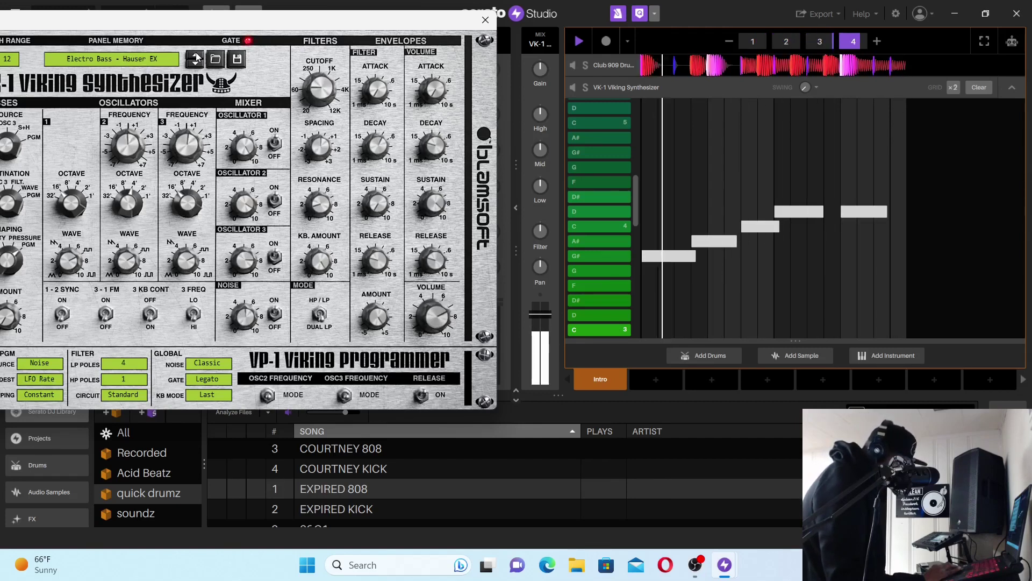
{"action": "left_click", "coordinate": [196, 53]}
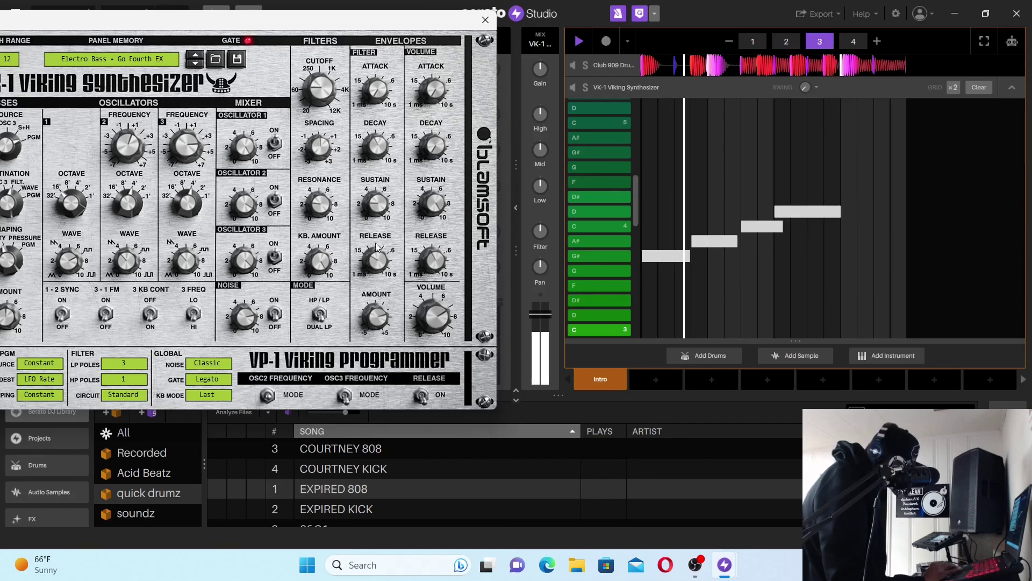
{"action": "left_click", "coordinate": [545, 321]}
{"action": "left_click_drag", "start_coordinate": [540, 320], "coordinate": [540, 321]}
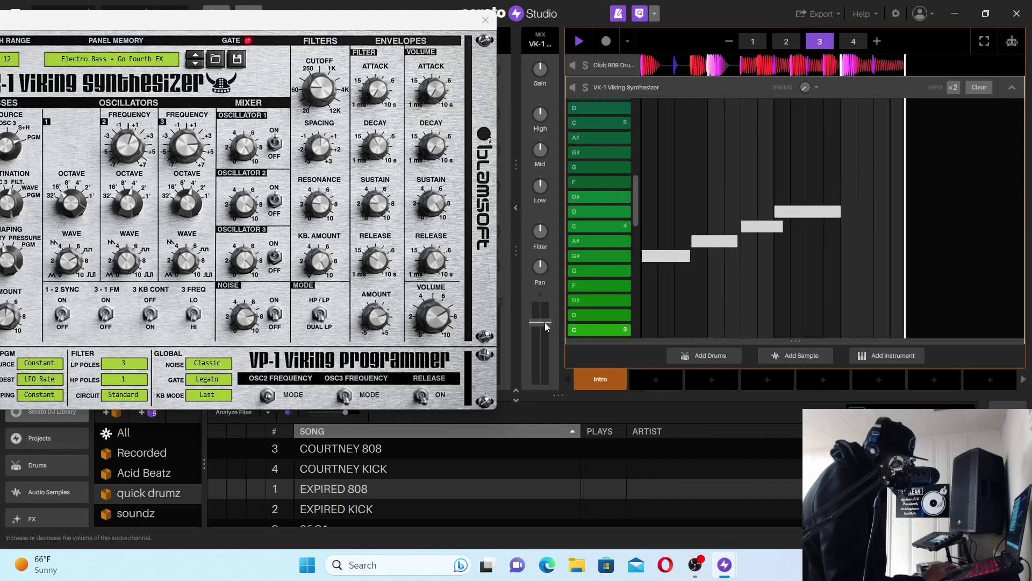
Audition the Electro Bass presets backward from Ghastly Bass EX, stopping on Cruel Squarer EX
{"action": "left_click", "coordinate": [196, 56]}
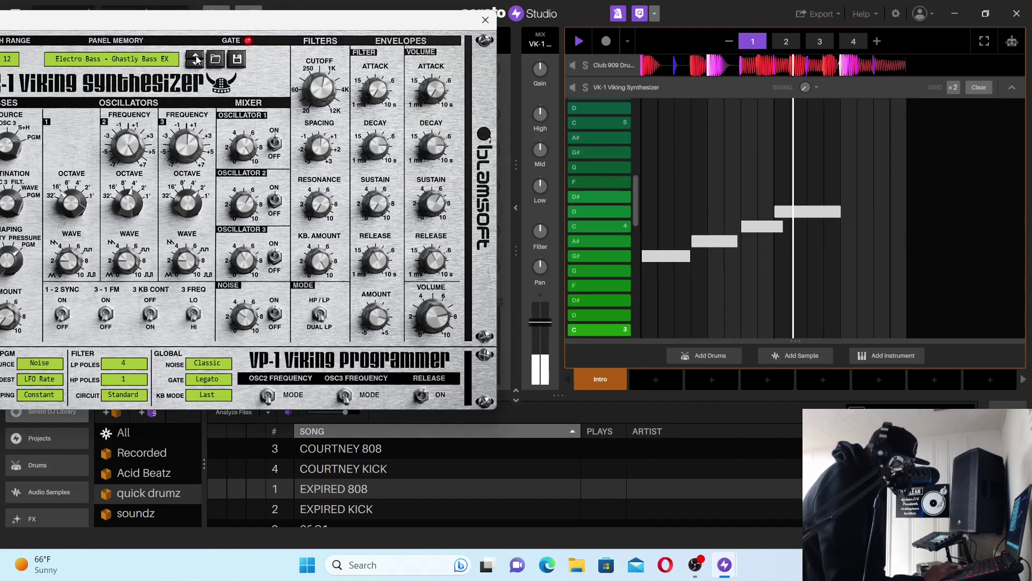
{"action": "left_click", "coordinate": [196, 56]}
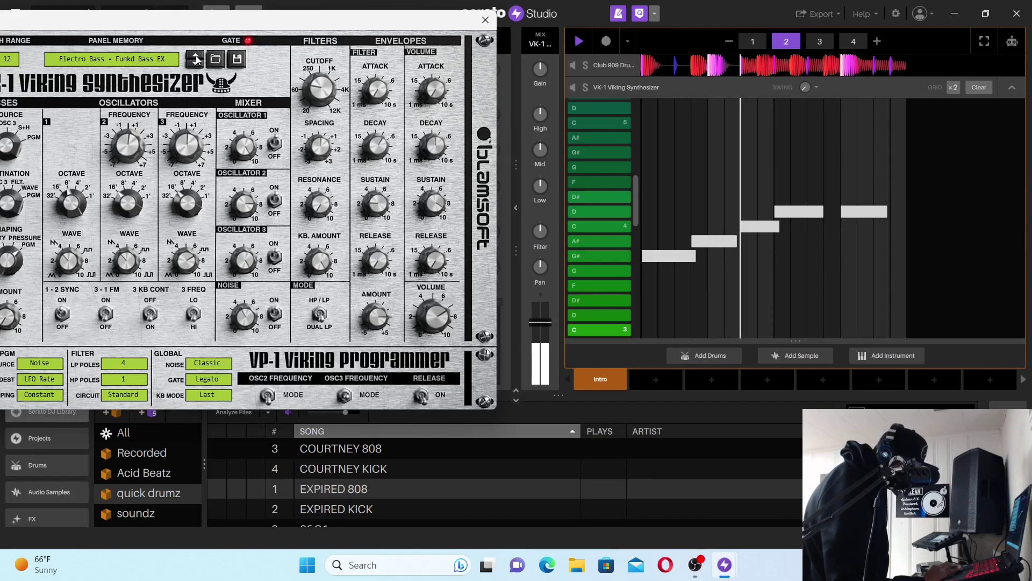
{"action": "left_click", "coordinate": [195, 55]}
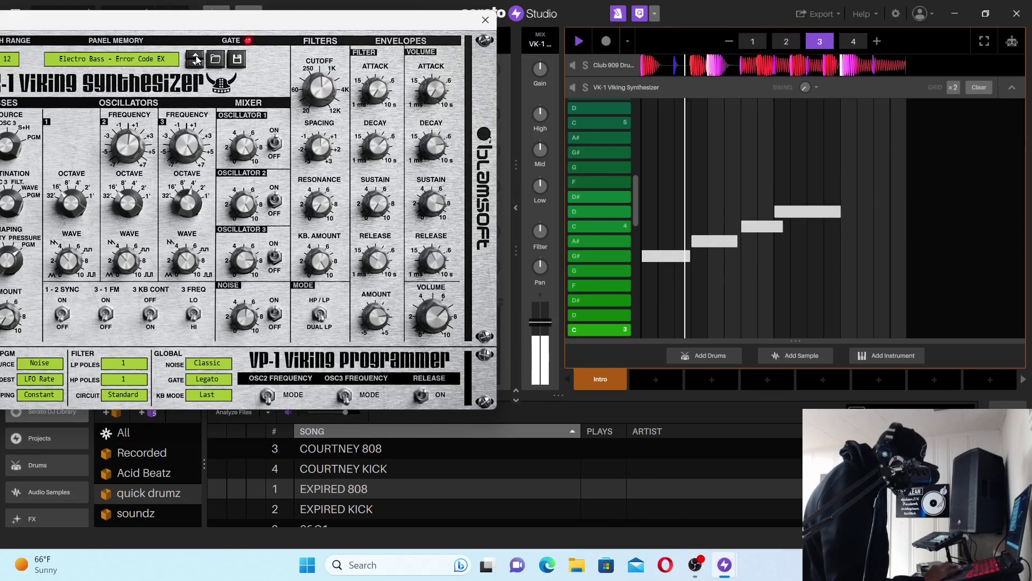
{"action": "left_click", "coordinate": [196, 56]}
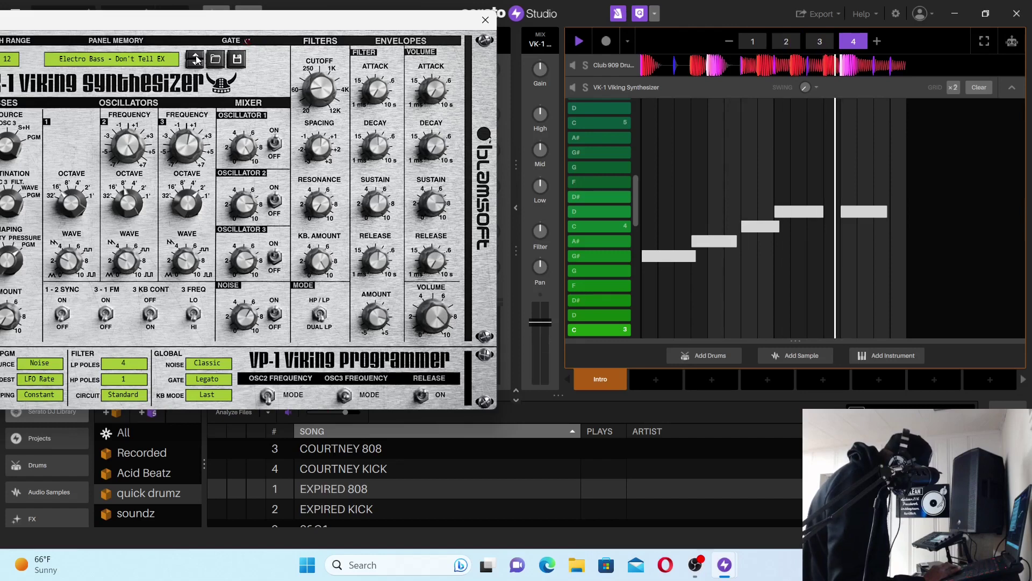
{"action": "left_click", "coordinate": [195, 56]}
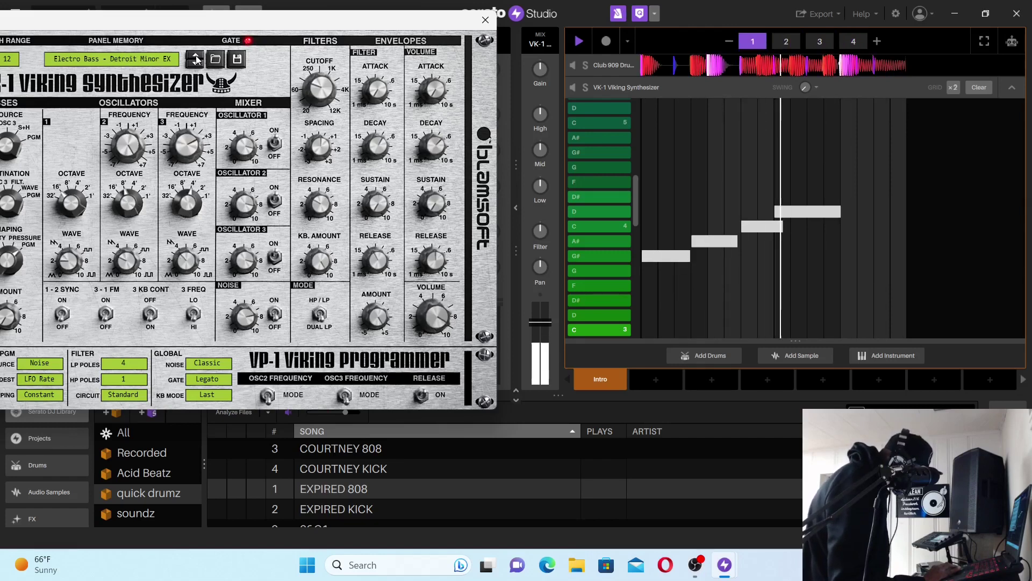
{"action": "left_click", "coordinate": [196, 56]}
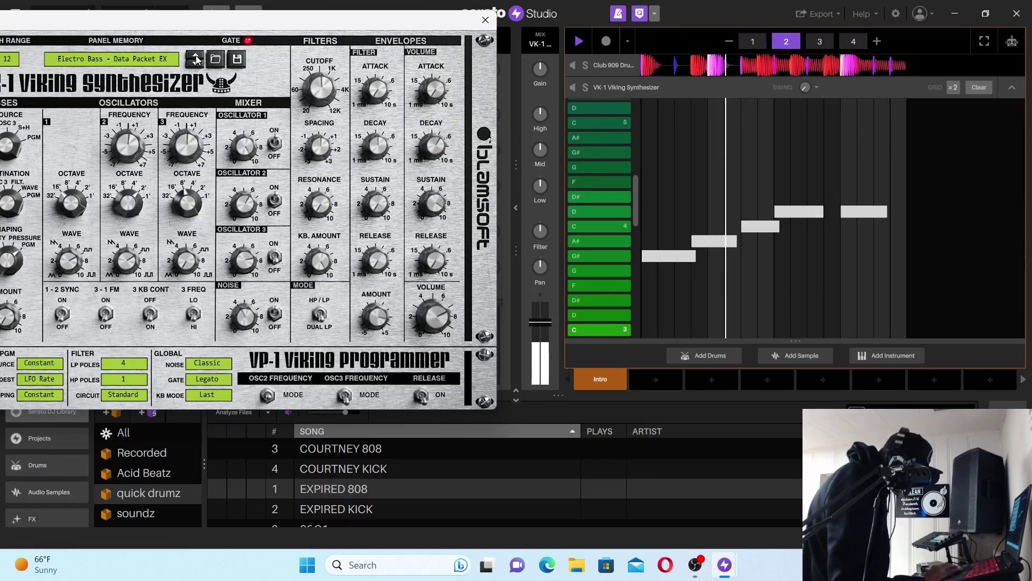
{"action": "left_click", "coordinate": [196, 56]}
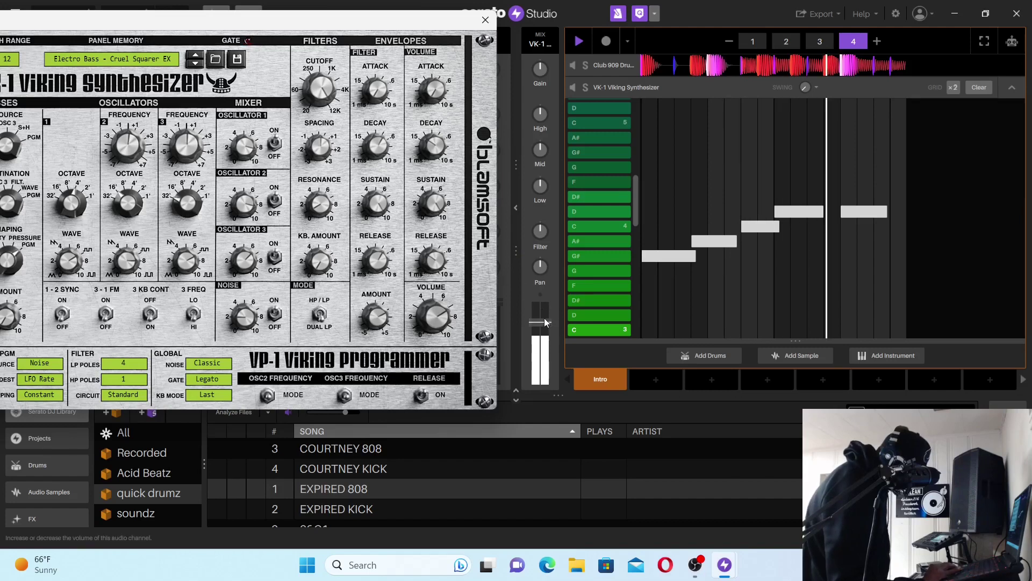
Close the synthesizer's plugin window and lower its deck's mixer volume slightly, muting the deck briefly to compare it with the drums
{"action": "left_click_drag", "start_coordinate": [547, 326], "coordinate": [547, 334]}
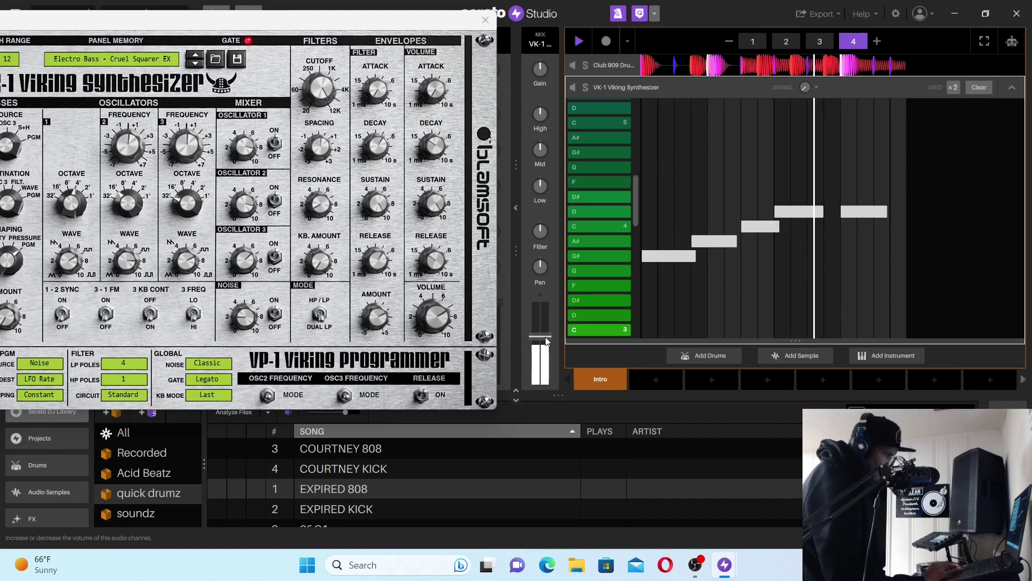
{"action": "left_click", "coordinate": [491, 22]}
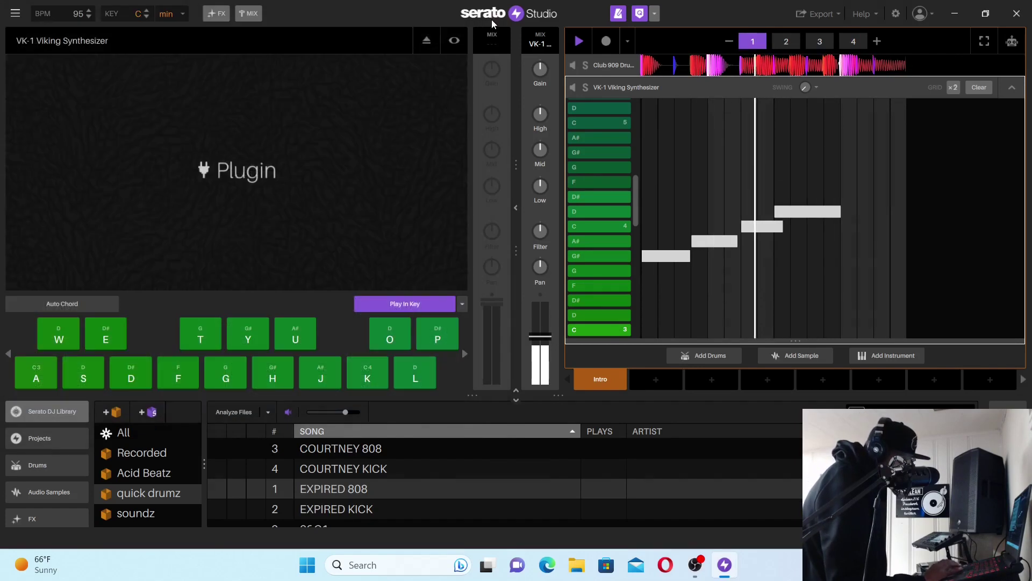
{"action": "left_click", "coordinate": [573, 87]}
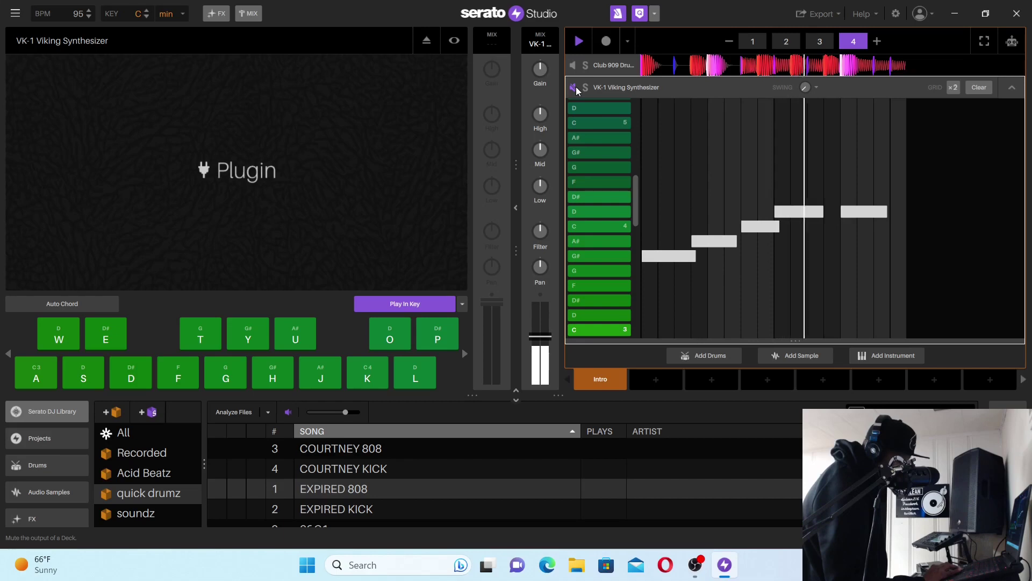
{"action": "left_click", "coordinate": [573, 87]}
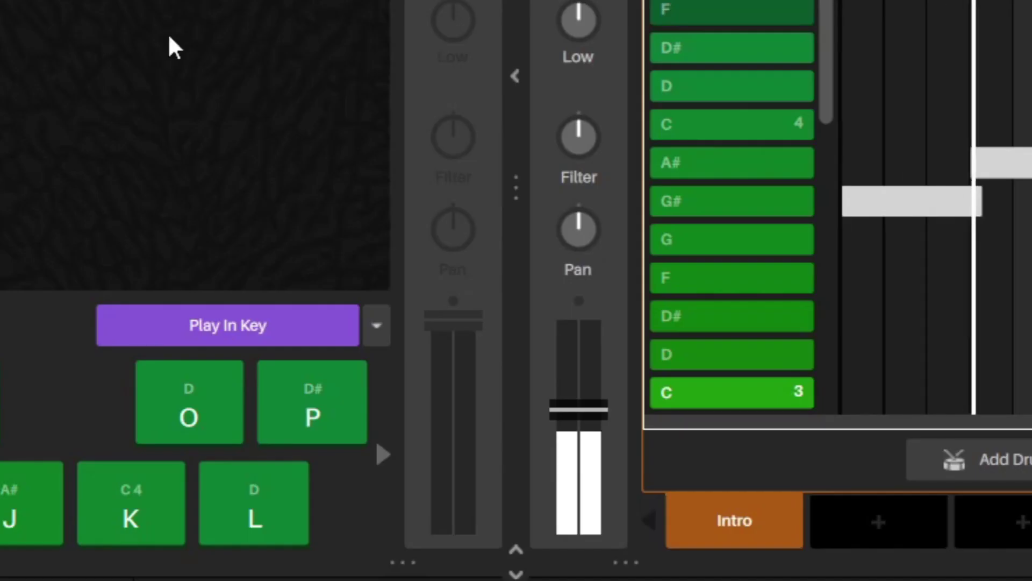
{"action": "left_click_drag", "start_coordinate": [584, 408], "coordinate": [585, 427]}
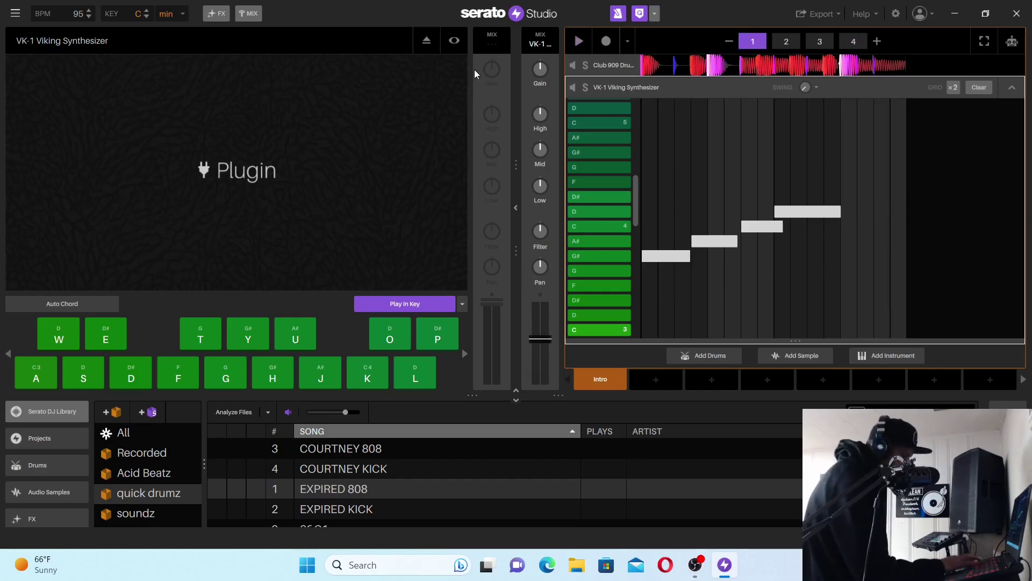
{"action": "key", "text": "space"}
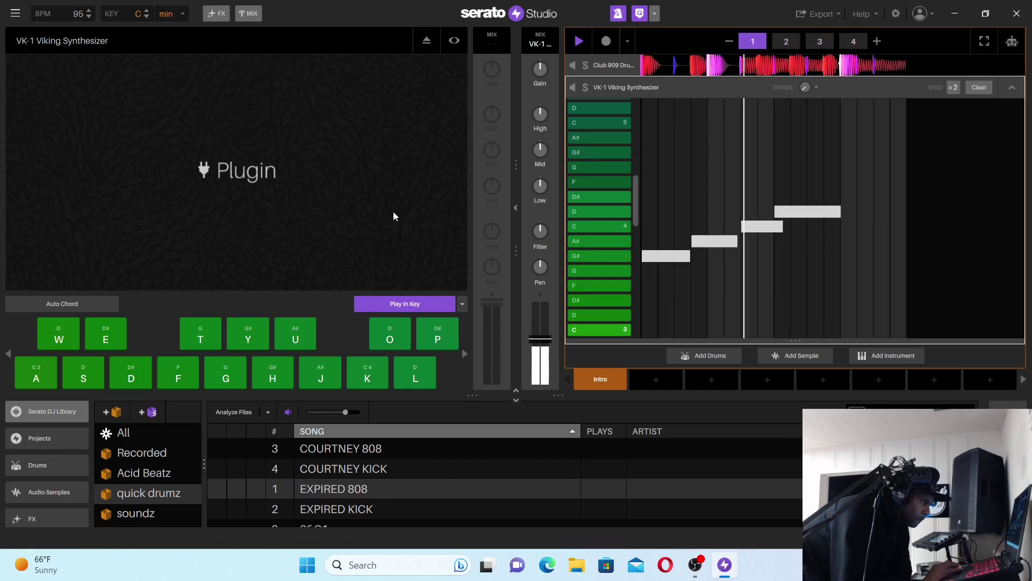
Collapse the VK-1 Viking Synthesizer deck and load the Zebralette(x64) plugin onto a new instrument deck
{"action": "left_click", "coordinate": [1013, 90]}
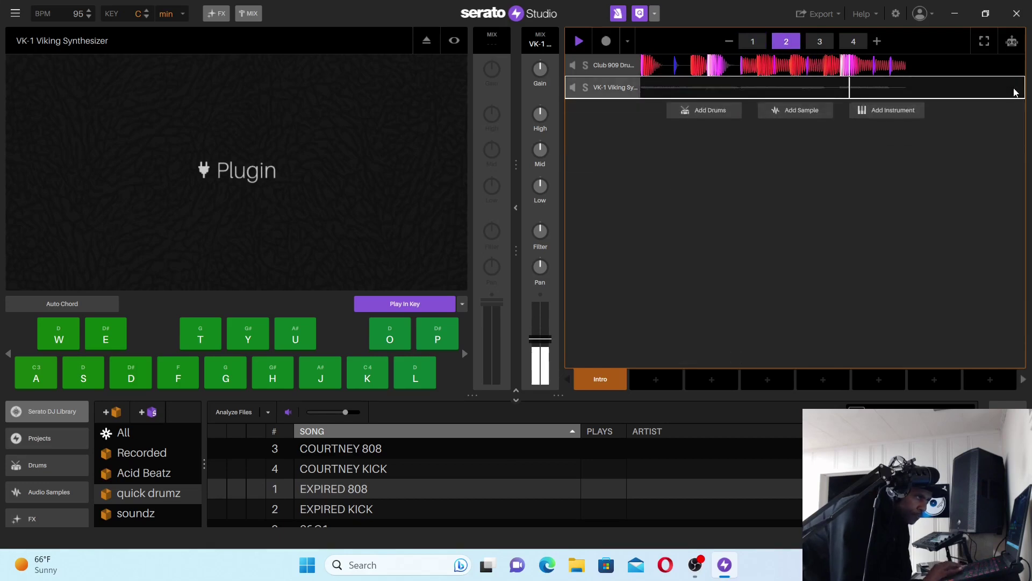
{"action": "left_click", "coordinate": [894, 109]}
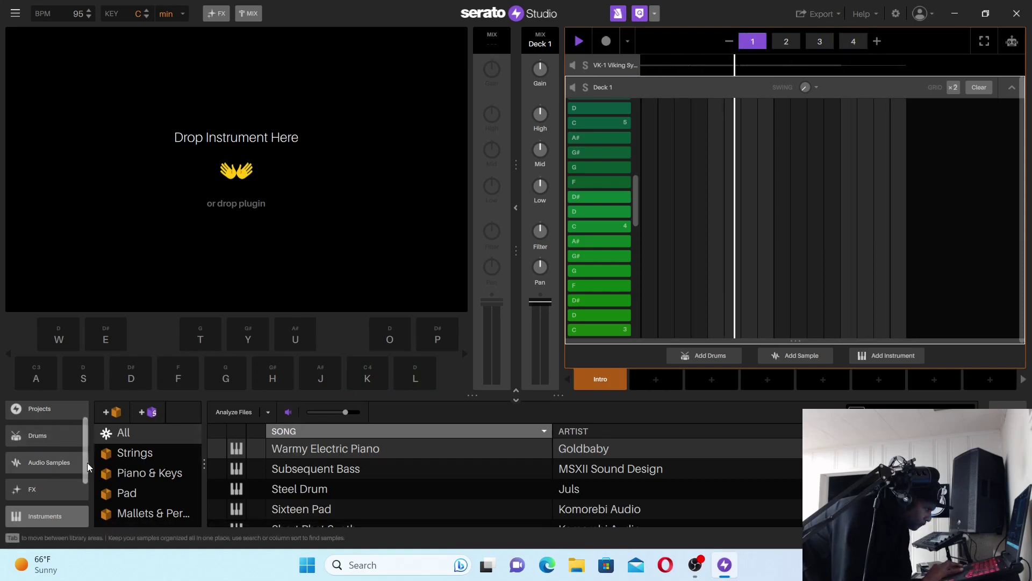
{"action": "left_click_drag", "start_coordinate": [87, 463], "coordinate": [82, 493]}
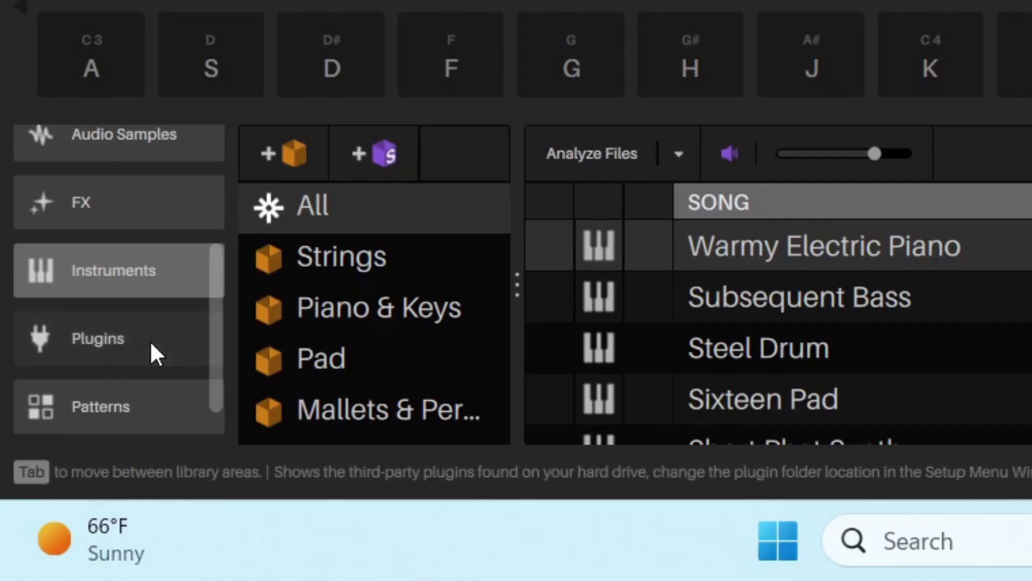
{"action": "left_click", "coordinate": [149, 340]}
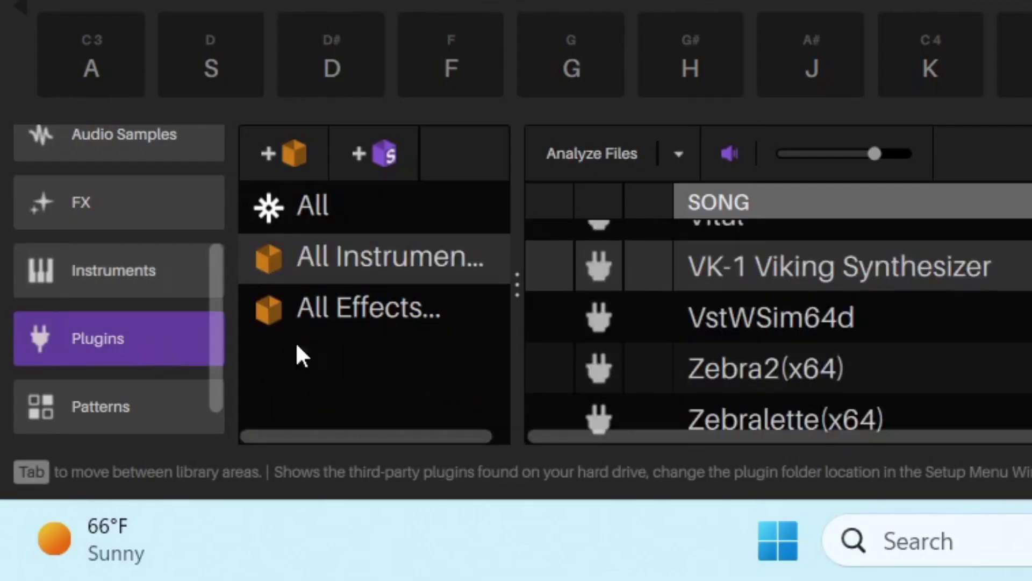
{"action": "left_click", "coordinate": [811, 370]}
{"action": "left_click", "coordinate": [824, 420]}
{"action": "left_click_drag", "start_coordinate": [825, 415], "coordinate": [311, 224]}
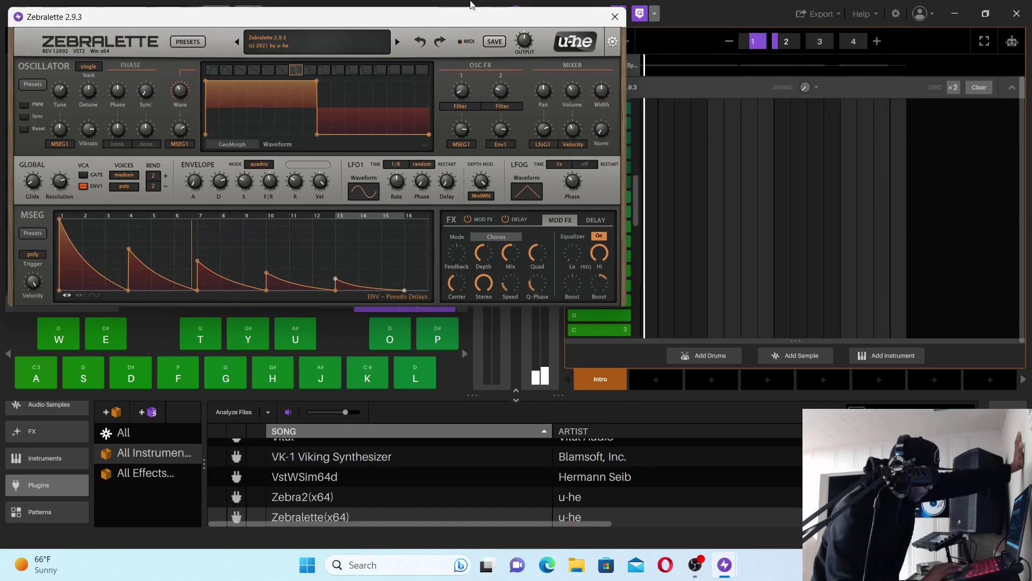
Close the Zebralette window and record a live part of alternating G and G# notes over the four pages
{"action": "left_click", "coordinate": [618, 21]}
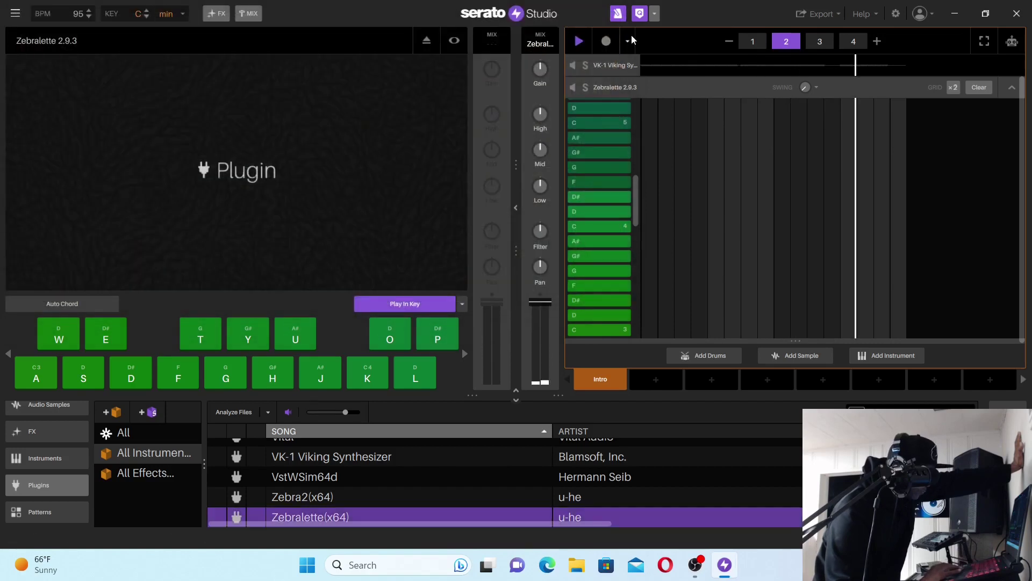
{"action": "left_click", "coordinate": [608, 42]}
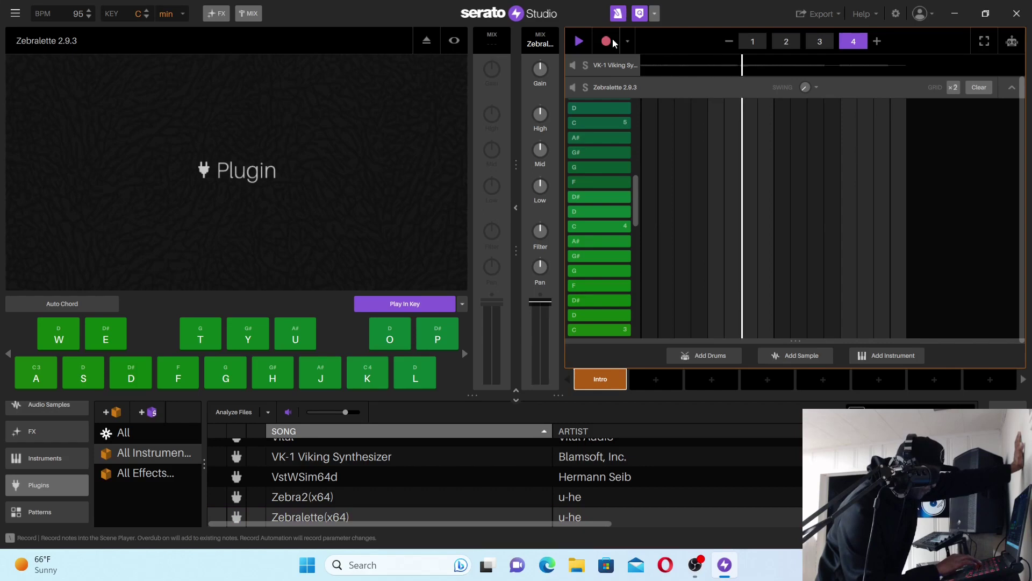
{"action": "key", "text": "g"}
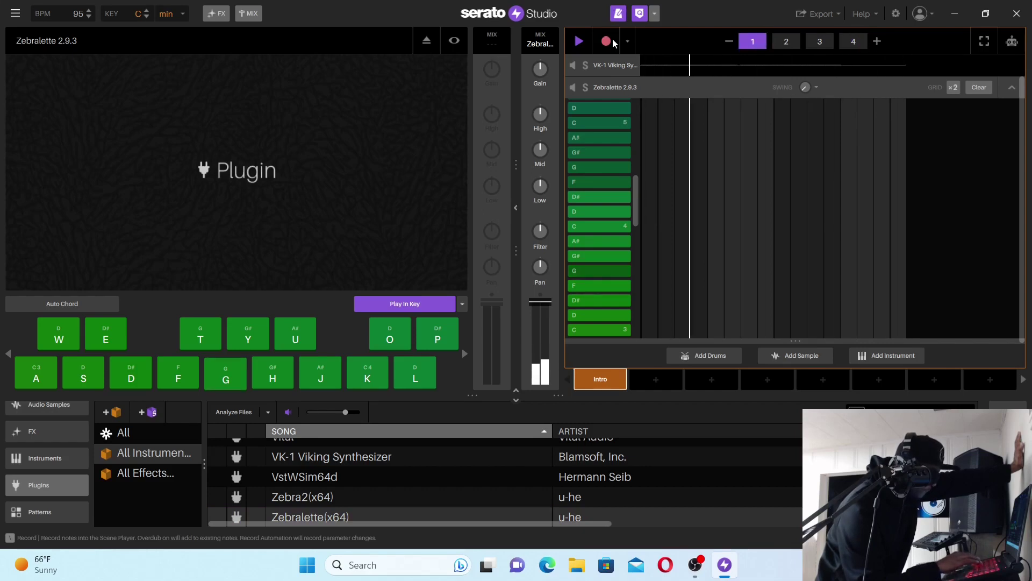
{"action": "key", "text": "h"}
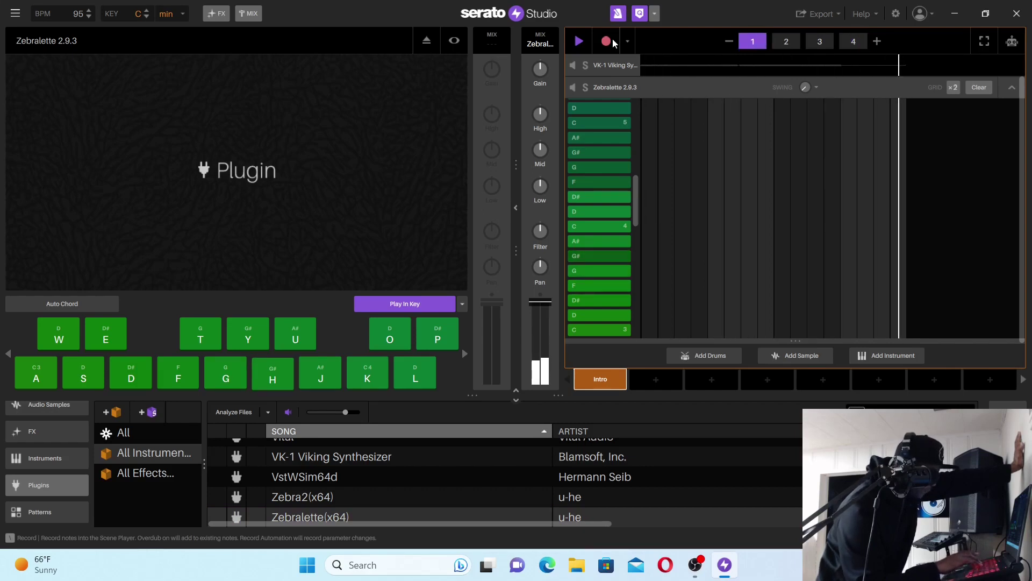
{"action": "key", "text": "g"}
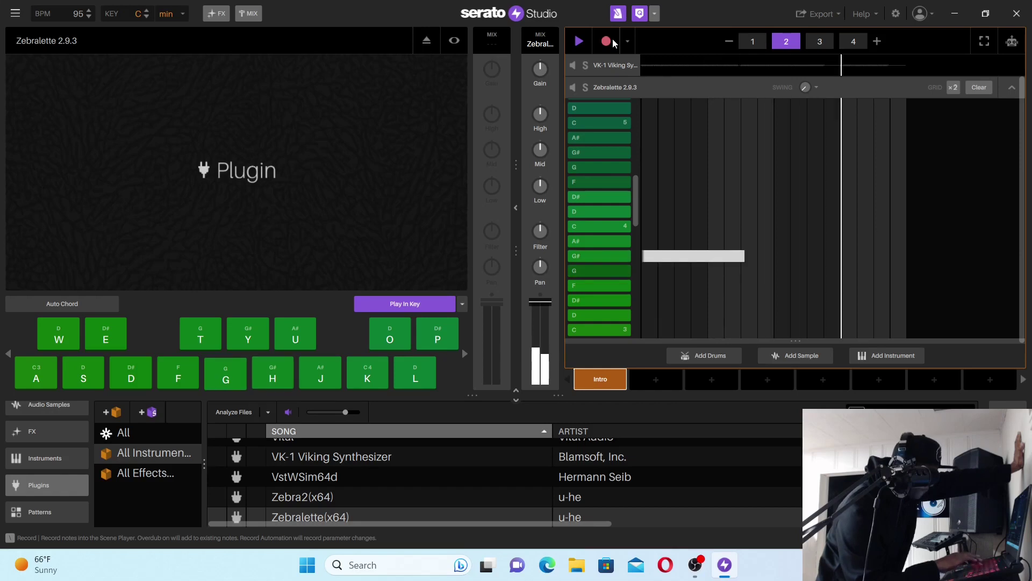
{"action": "key", "text": "h"}
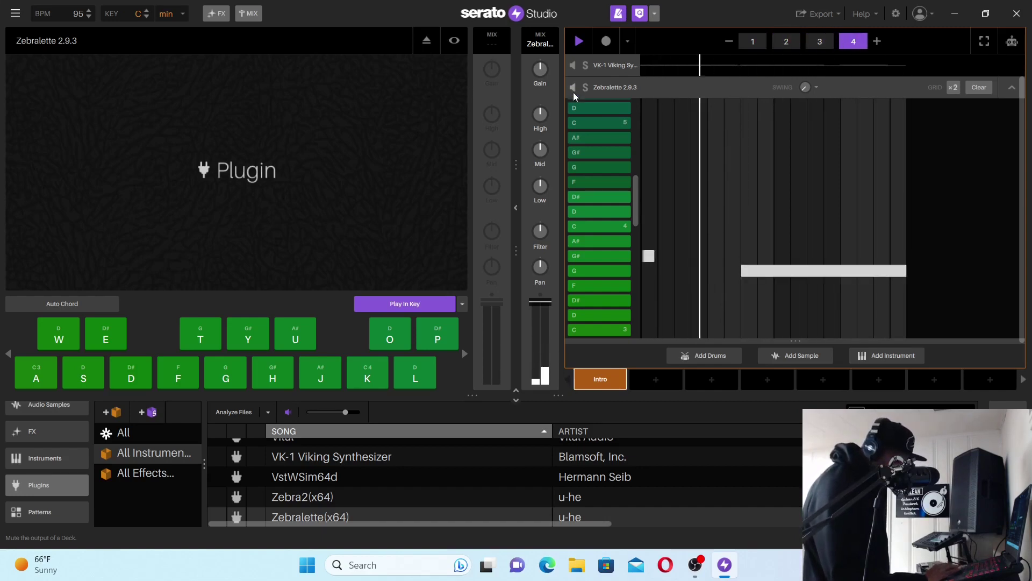
Collapse the Zebralette deck and add another empty instrument deck
{"action": "left_click", "coordinate": [1012, 88]}
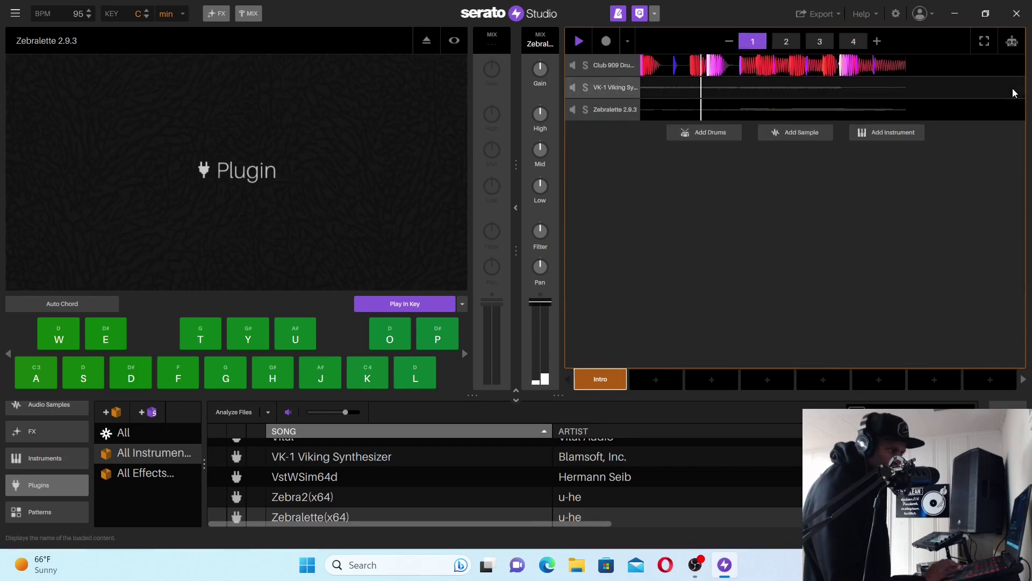
{"action": "left_click", "coordinate": [895, 134]}
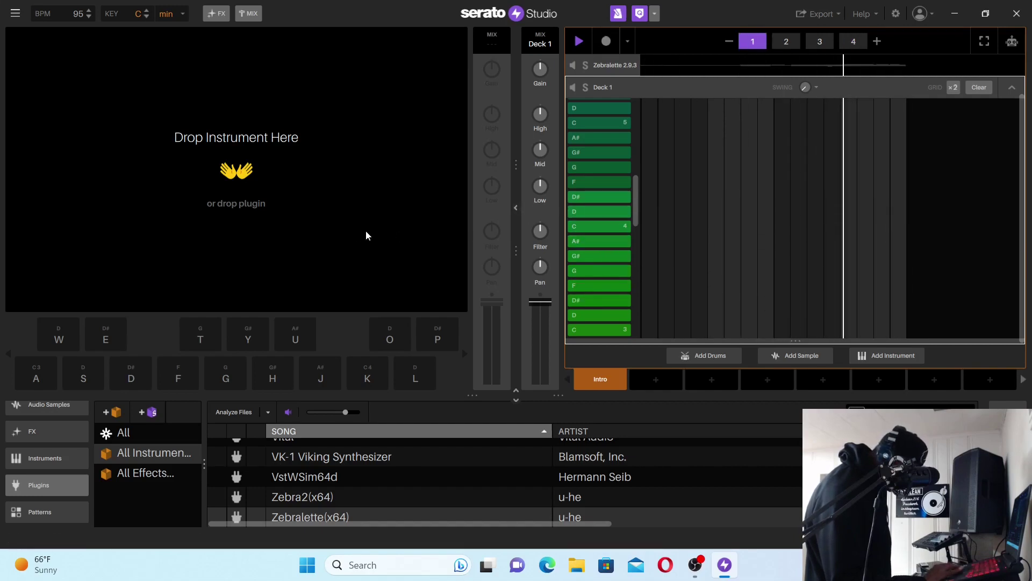
{"action": "key", "text": "o"}
{"action": "left_click", "coordinate": [335, 374]}
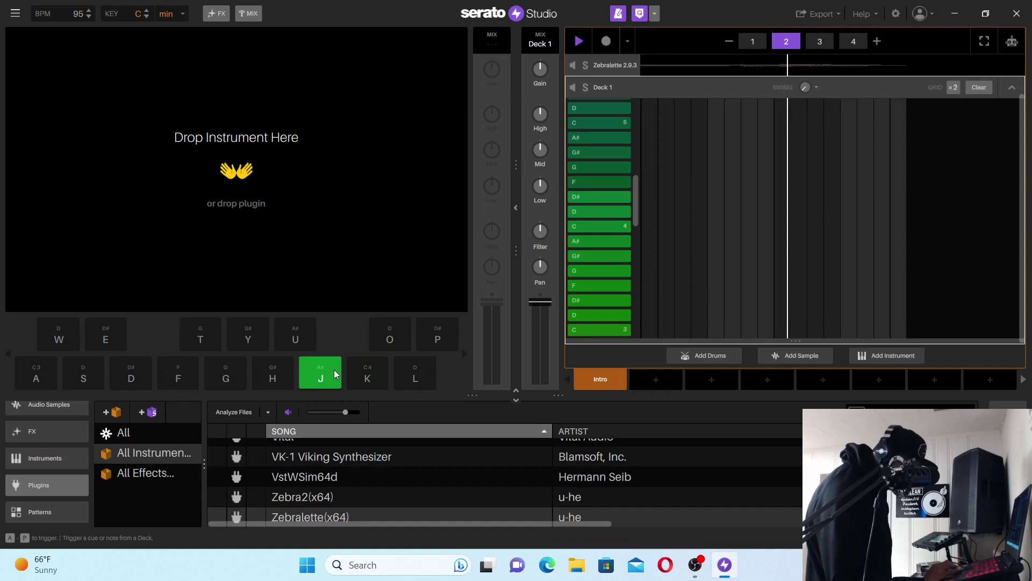
{"action": "key", "text": "y"}
{"action": "key", "text": "g"}
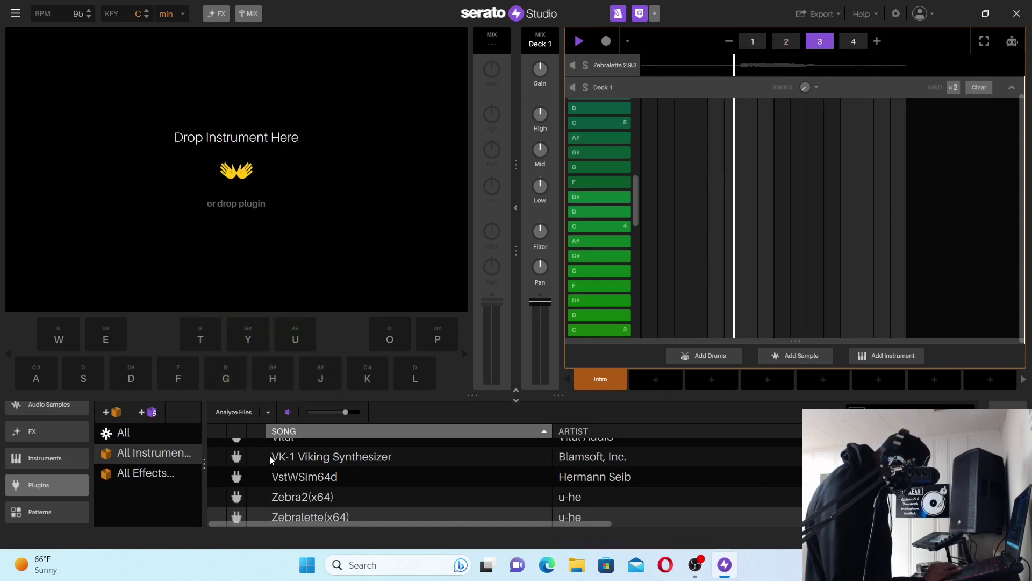
Find SI-String Section by Cakewalk among the instrument plugins and load it onto the empty deck
{"action": "left_click", "coordinate": [308, 495]}
{"action": "key", "text": "Up"}
{"action": "key", "text": "Up"}
{"action": "key", "text": "Up"}
{"action": "key", "text": "Up"}
{"action": "key", "text": "Up"}
{"action": "key", "text": "Up"}
{"action": "key", "text": "Up"}
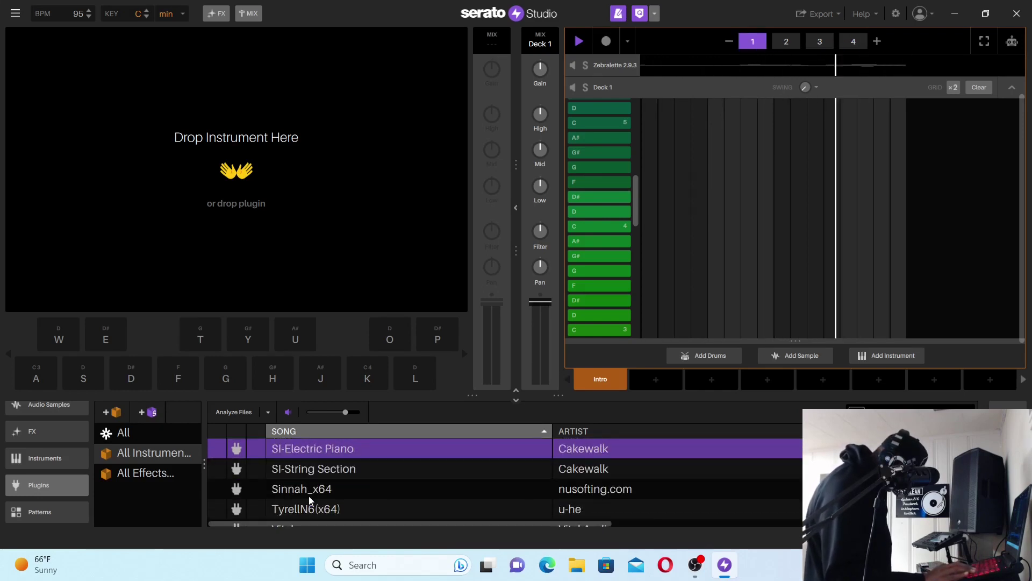
{"action": "left_click", "coordinate": [302, 476]}
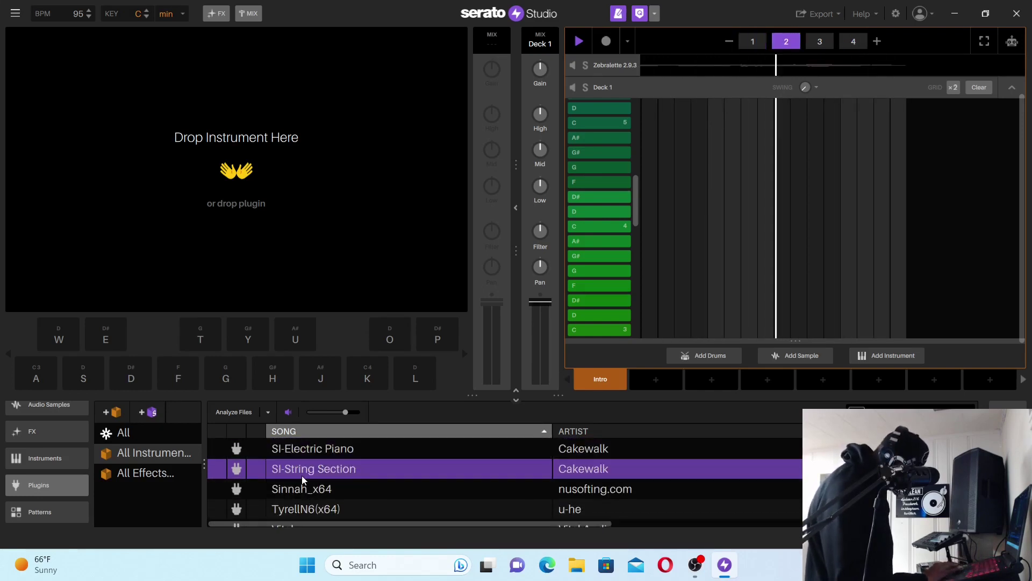
{"action": "left_click_drag", "start_coordinate": [299, 470], "coordinate": [249, 221]}
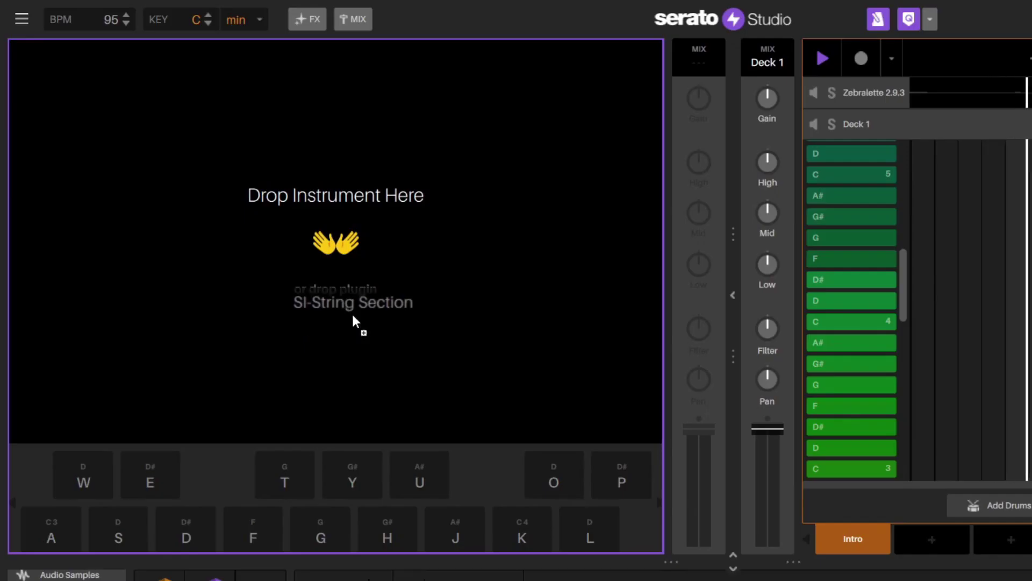
{"action": "left_click_drag", "start_coordinate": [352, 315], "coordinate": [377, 379]}
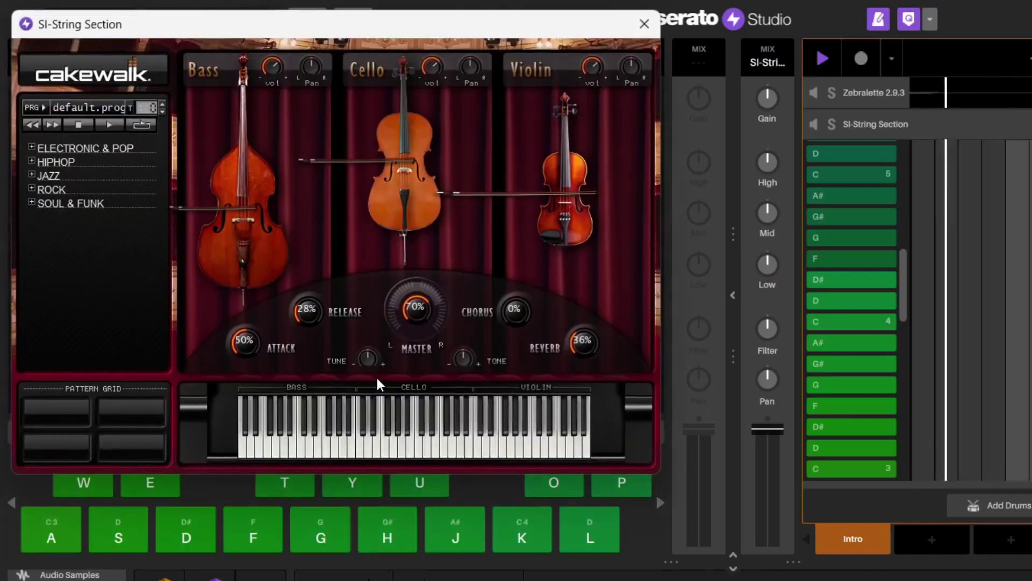